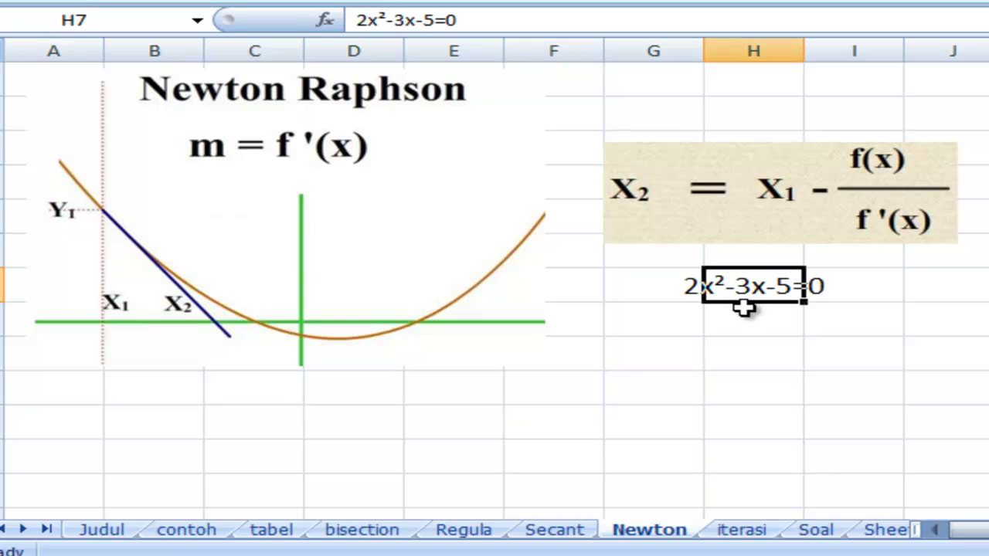
Enter the label "f(x) =" in cell G8, below the equation 2x²-3x-5=0.
left_click(750, 318)
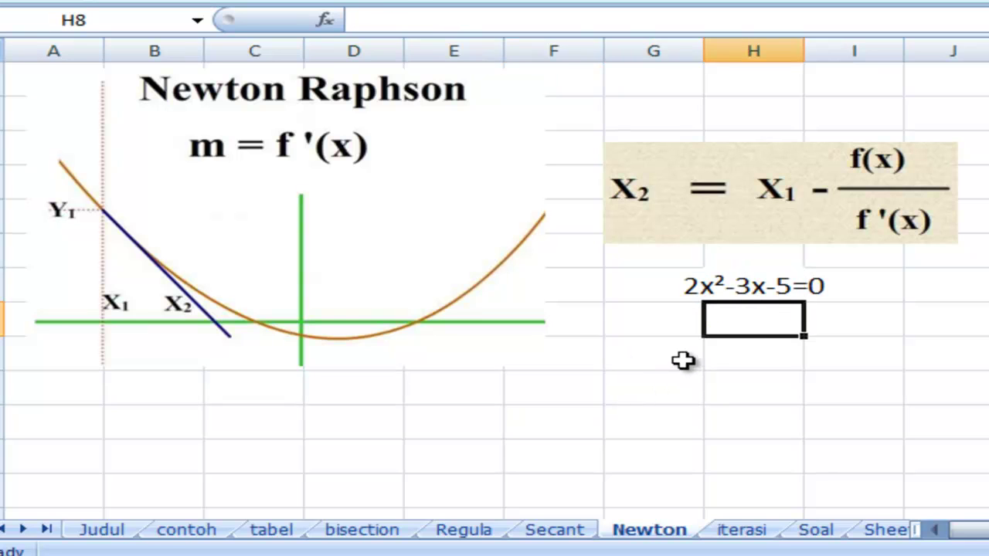
left_click(635, 320)
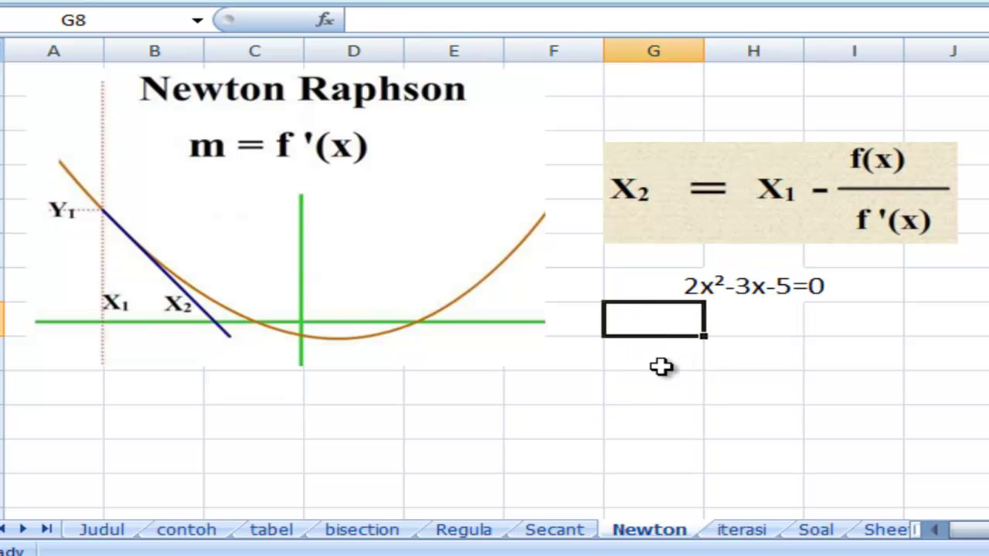
type("f(")
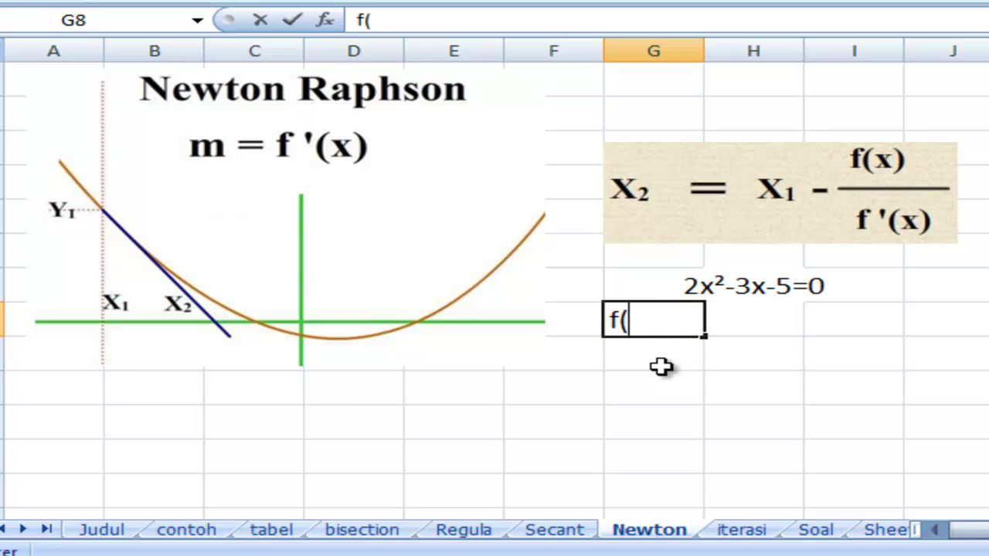
type("x) =")
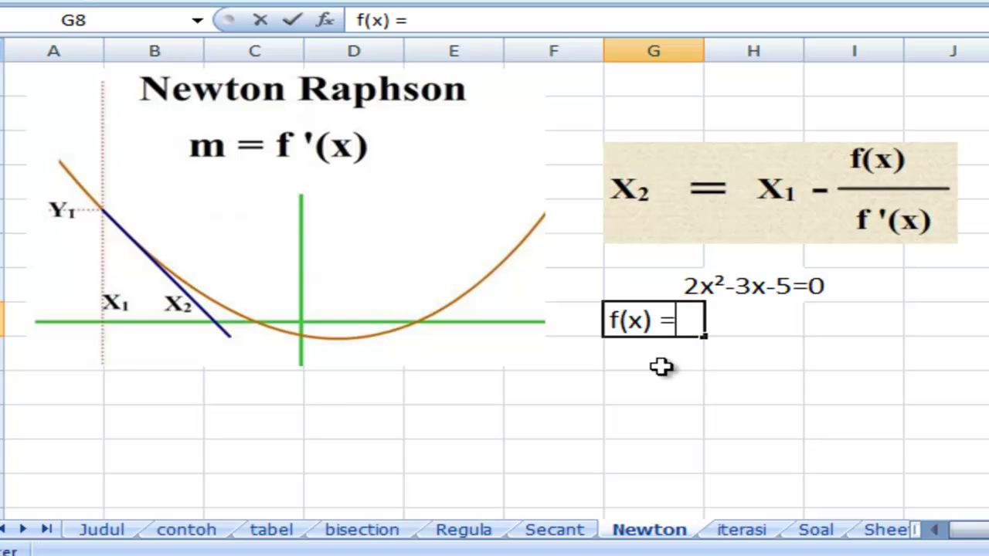
Copy the expression from the equation in H7 and complete cell G8 as "f(x) = 2x²-3x-5".
left_click(753, 292)
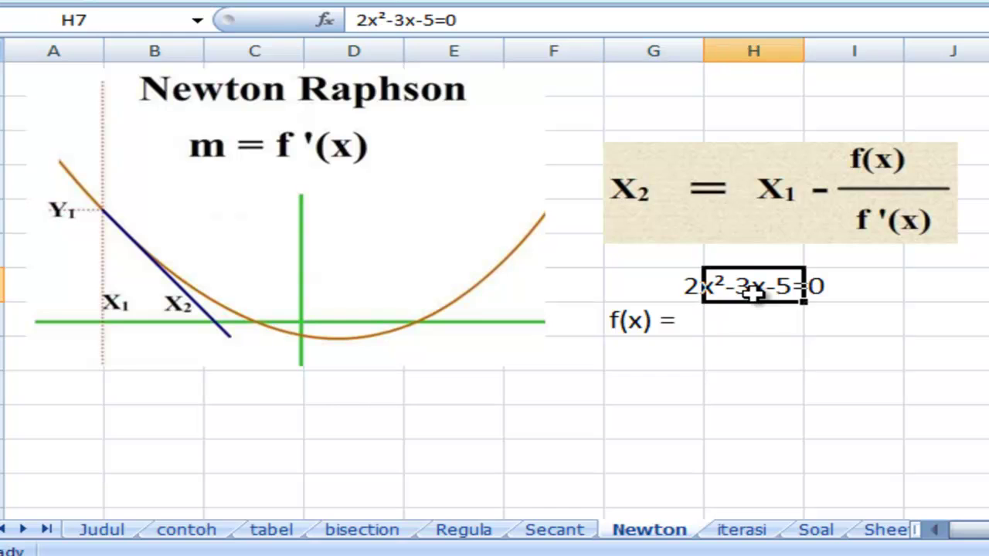
double_click(726, 284)
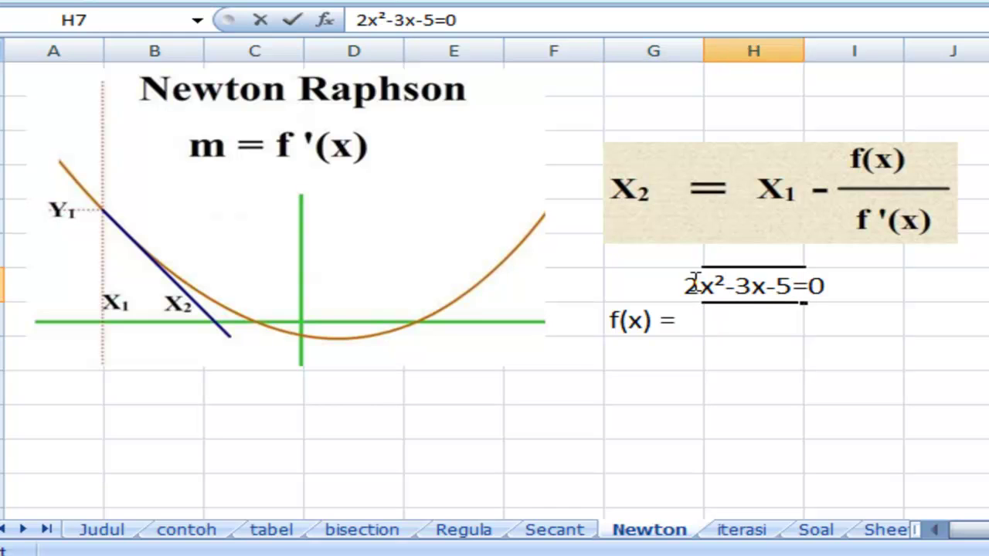
left_click_drag(690, 281, 805, 291)
key("ctrl+c")
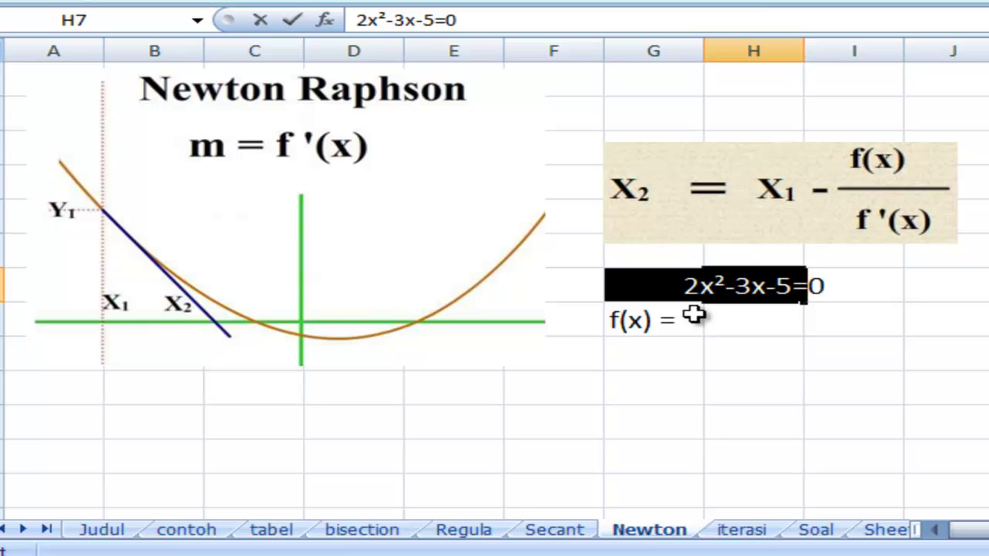
left_click(659, 319)
double_click(680, 320)
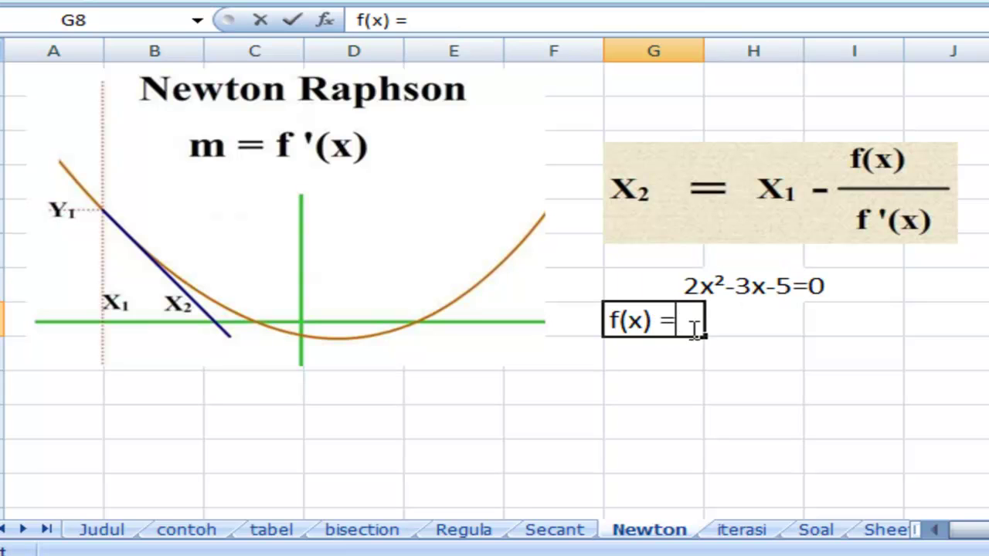
key("ctrl+v")
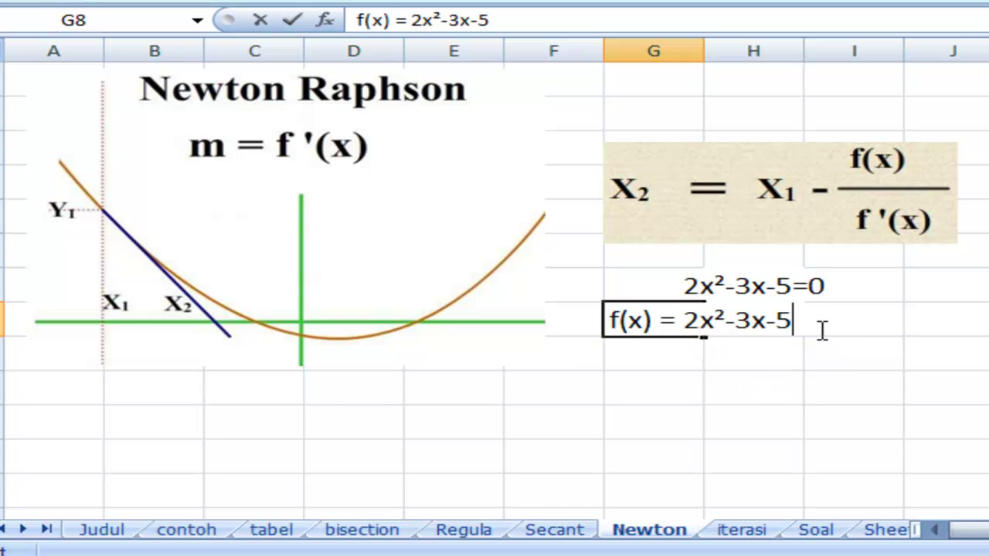
left_click(750, 377)
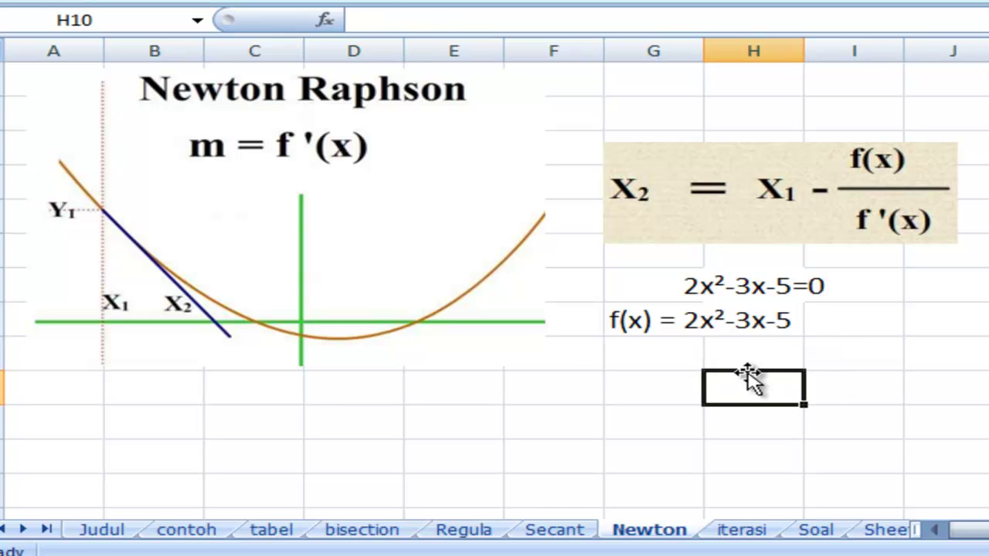
Enter the derivative "f'(x) = 4x - 3" in cell G9.
left_click(689, 363)
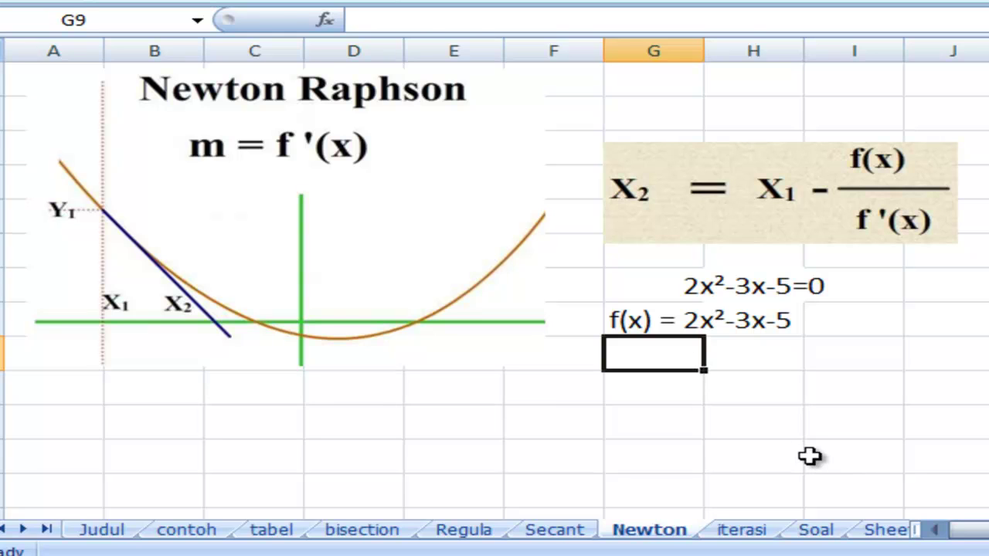
type("f")
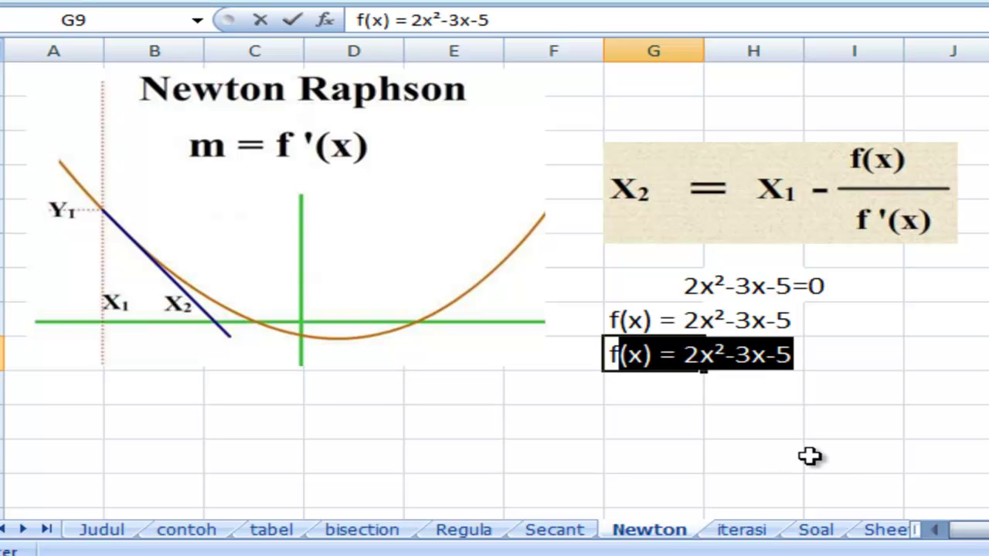
type("'(x")
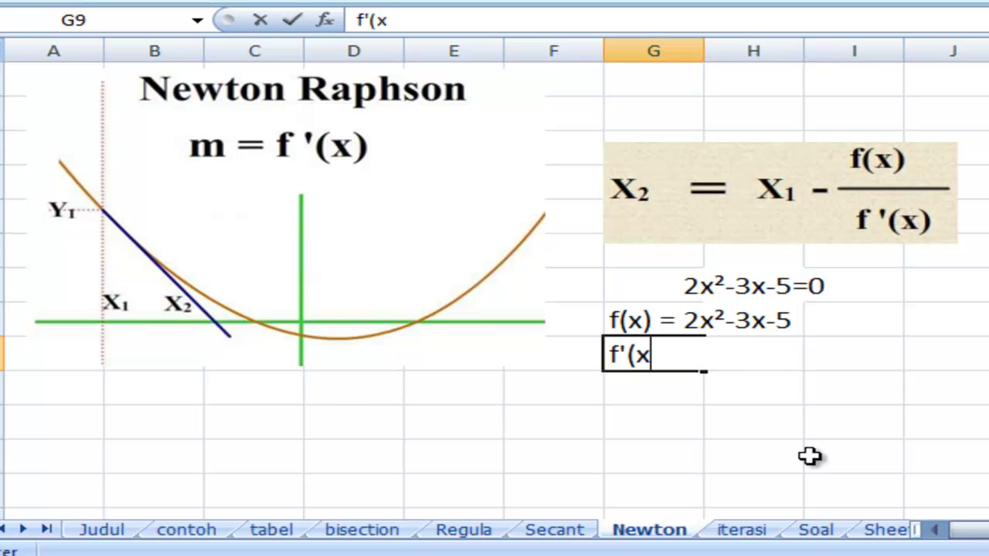
type(") =")
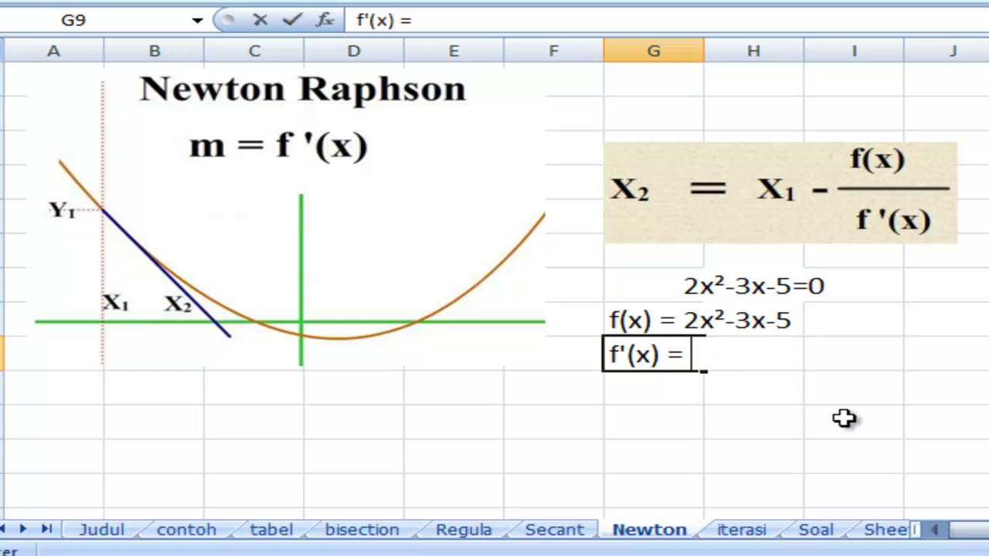
type(" 4x")
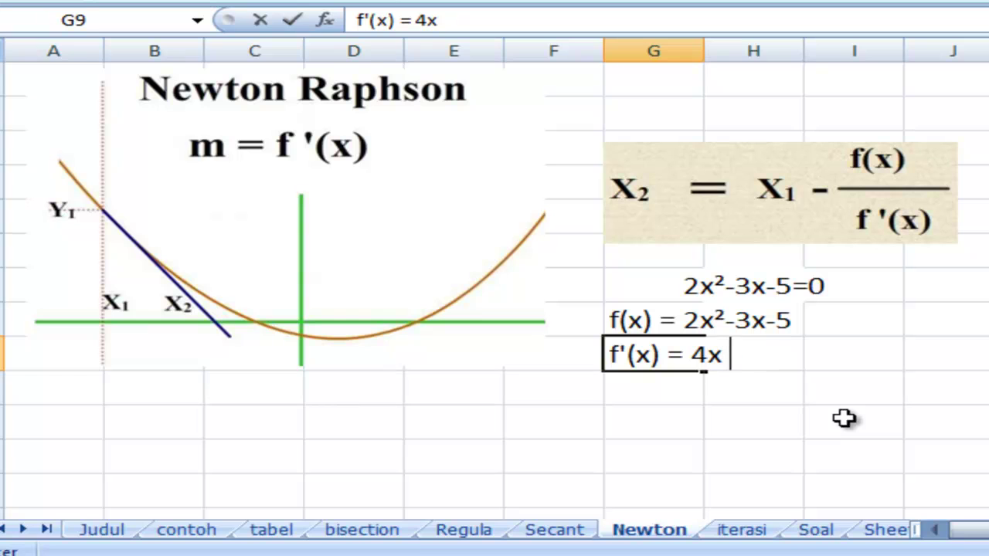
type(" - 3")
key("Return")
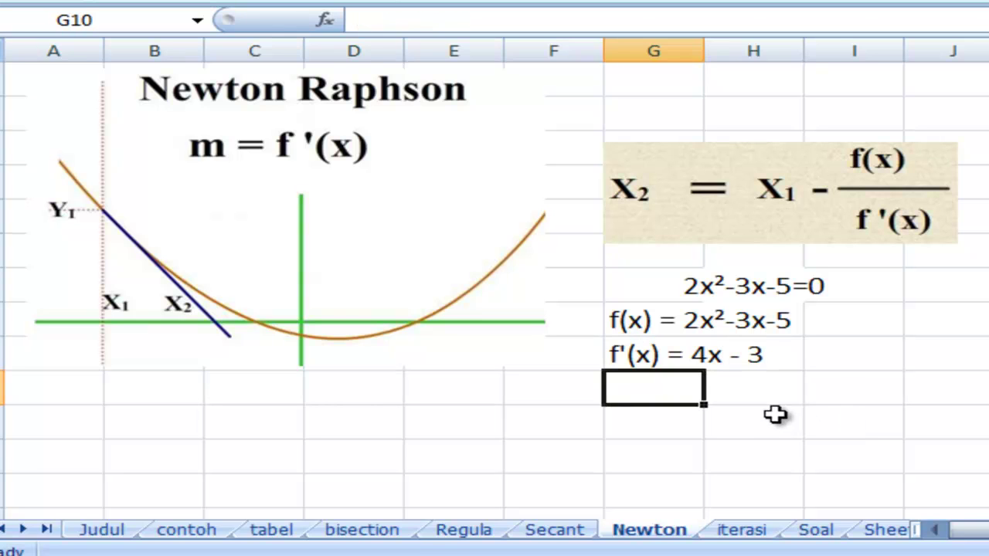
Enter the iteration table headers X1, X2, f(x) and f'(x) in cells C10 through F10.
left_click(261, 397)
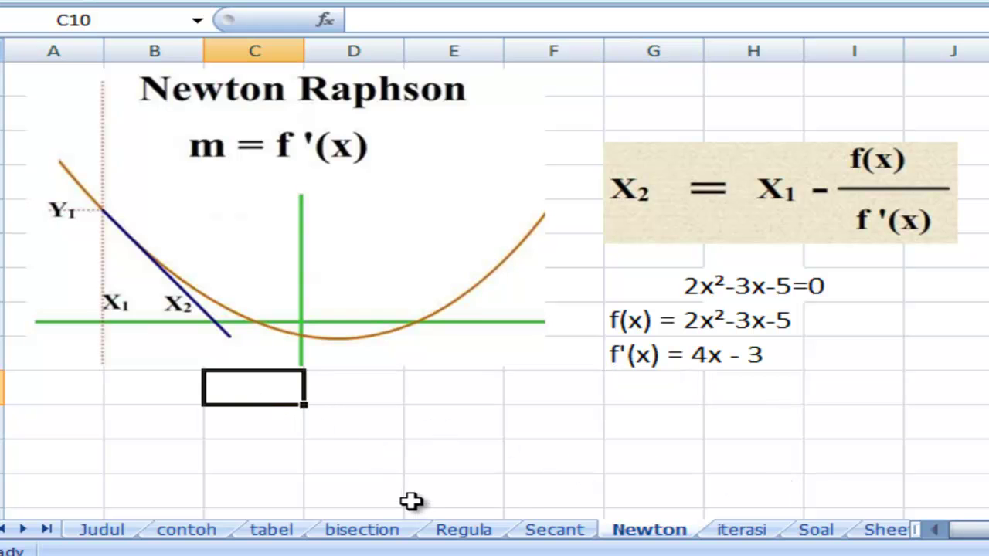
type("X1")
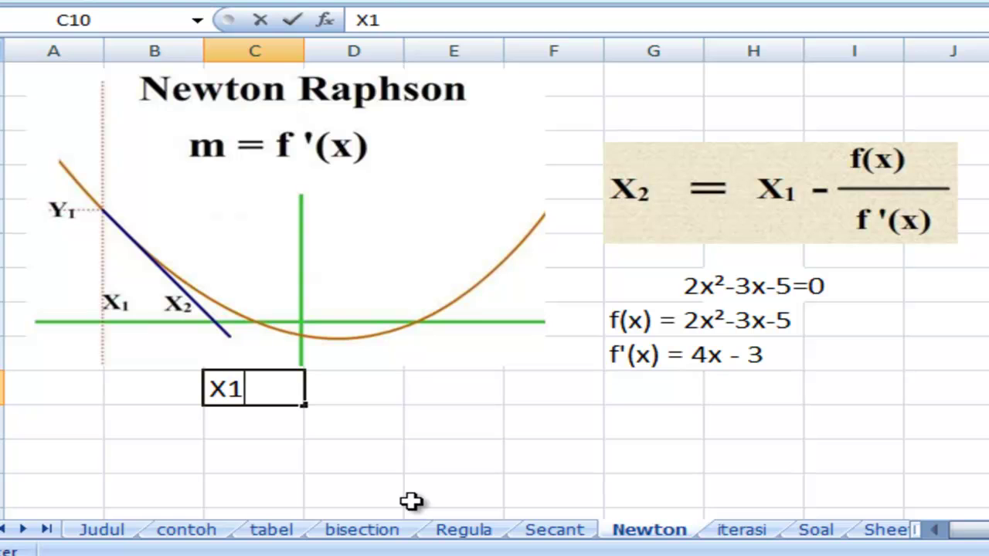
key("Tab")
mouse_move(413, 553)
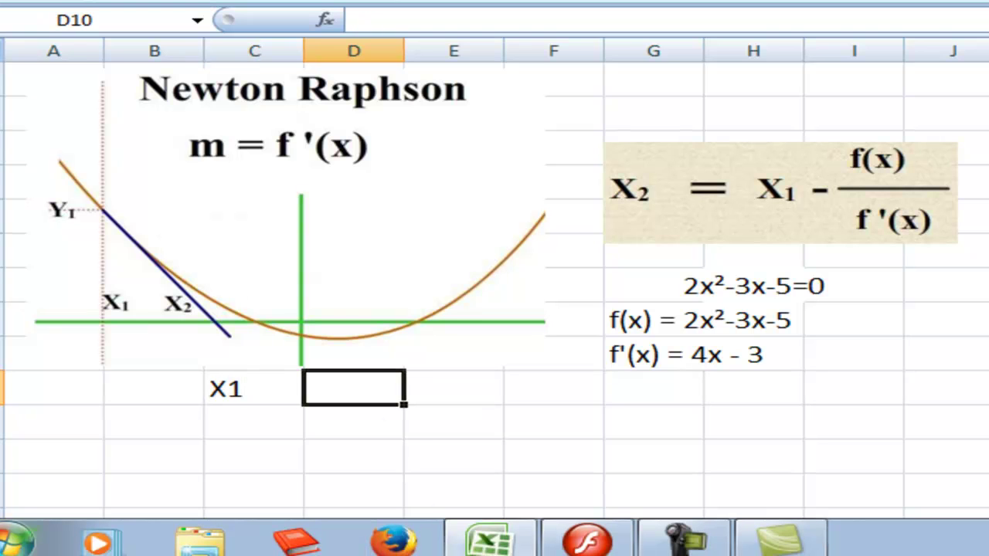
type("X")
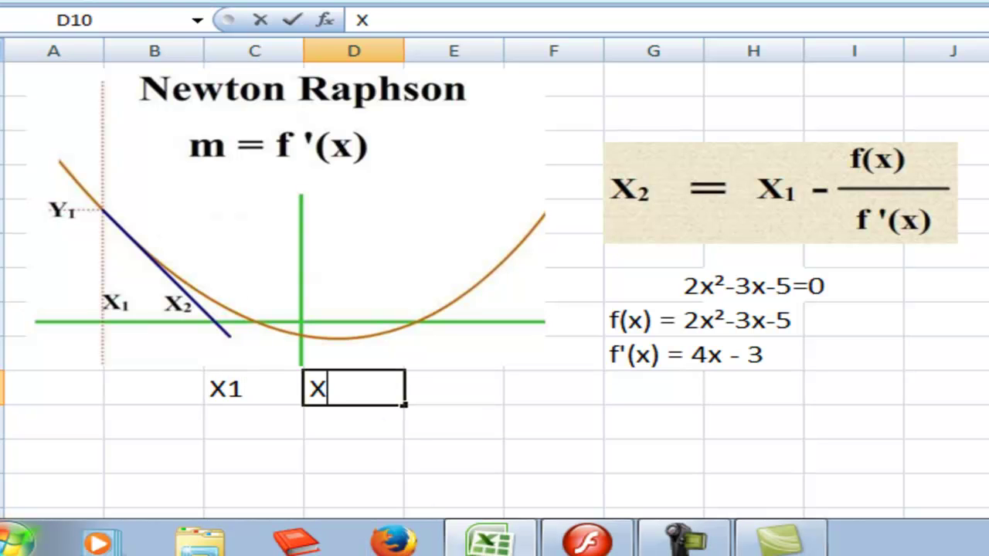
type("2")
key("Tab")
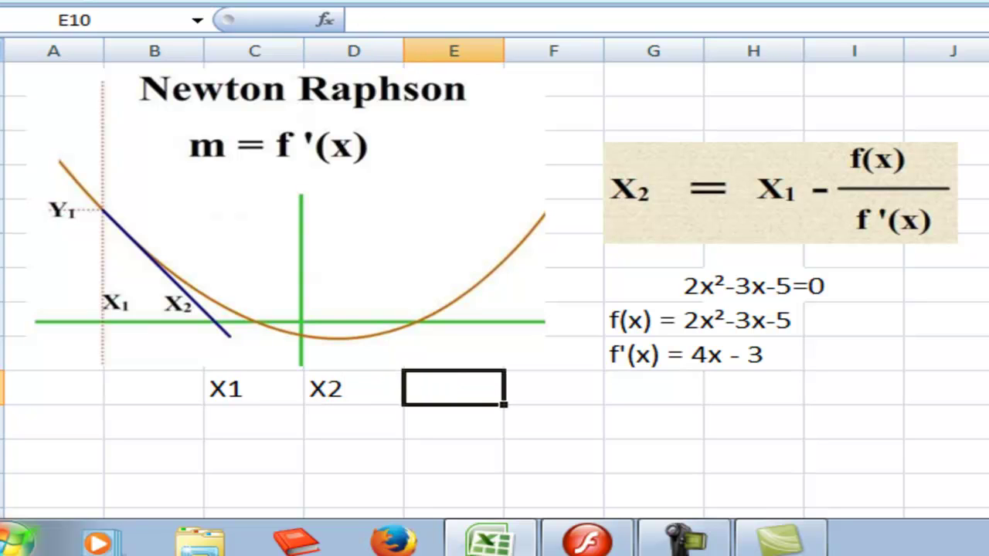
type("f(x)")
key("Tab")
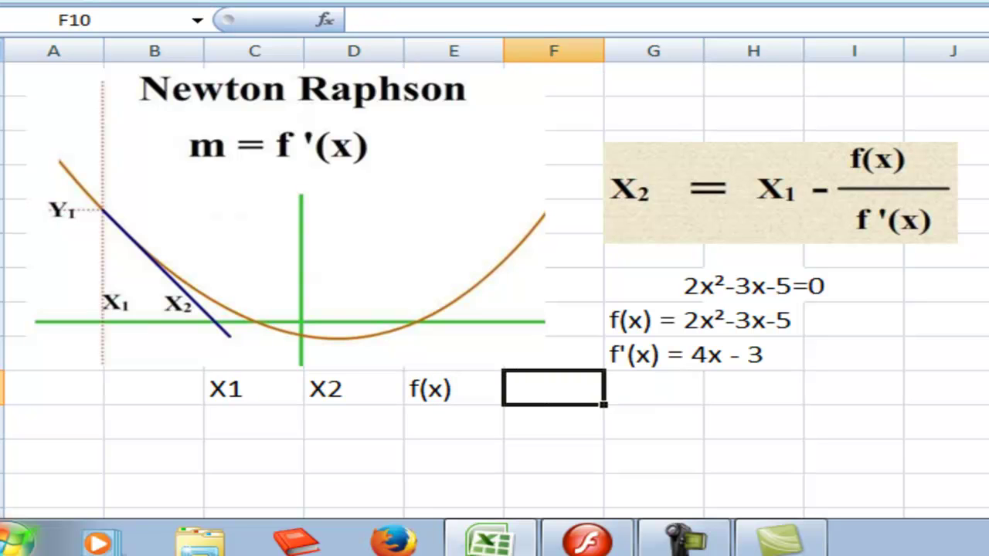
type("f'(")
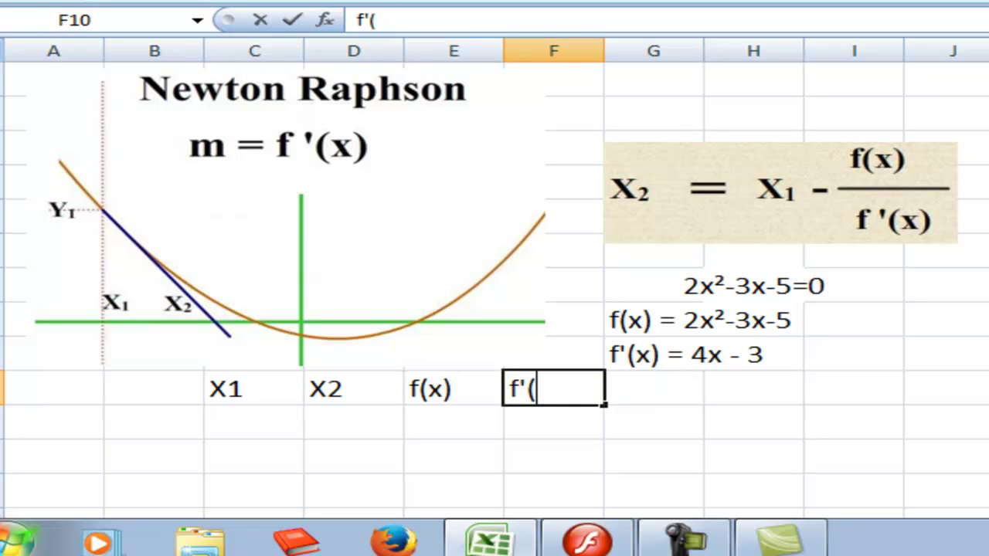
type("x)")
key("Return")
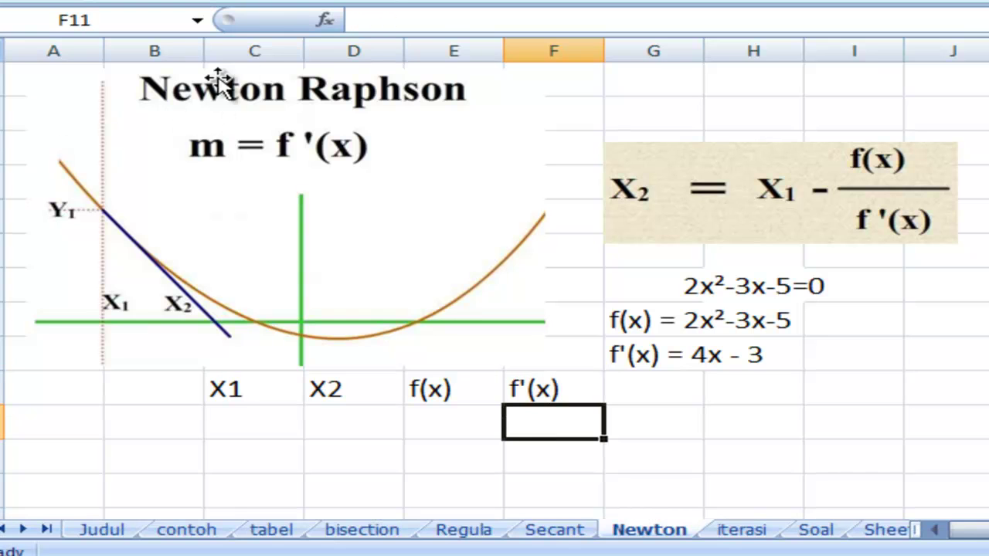
Center the contents of columns C through F horizontally.
left_click_drag(236, 51, 523, 93)
left_click(466, 0)
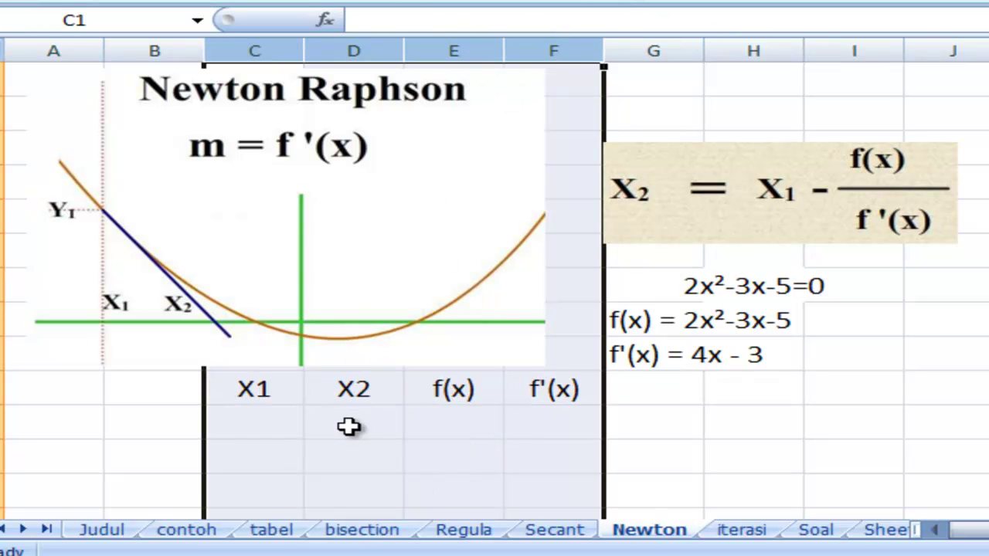
left_click(348, 428)
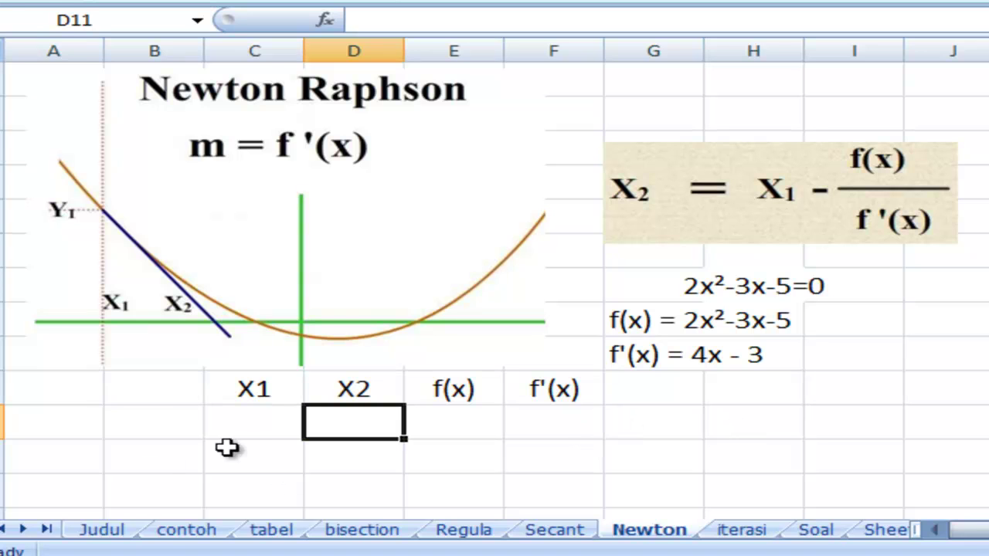
Enter the starting X1 value -10 in cell C11.
left_click(246, 430)
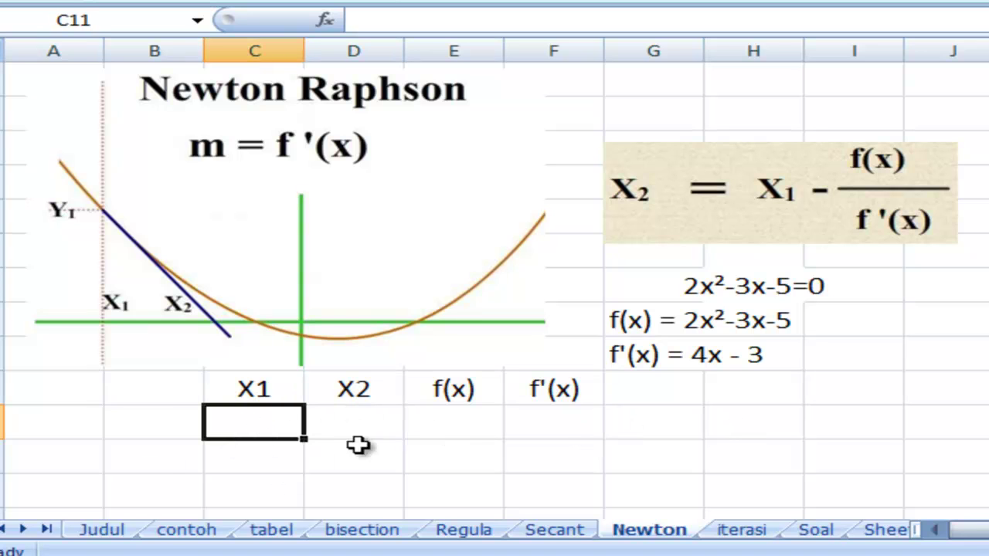
scroll(801, 421, "down", 1)
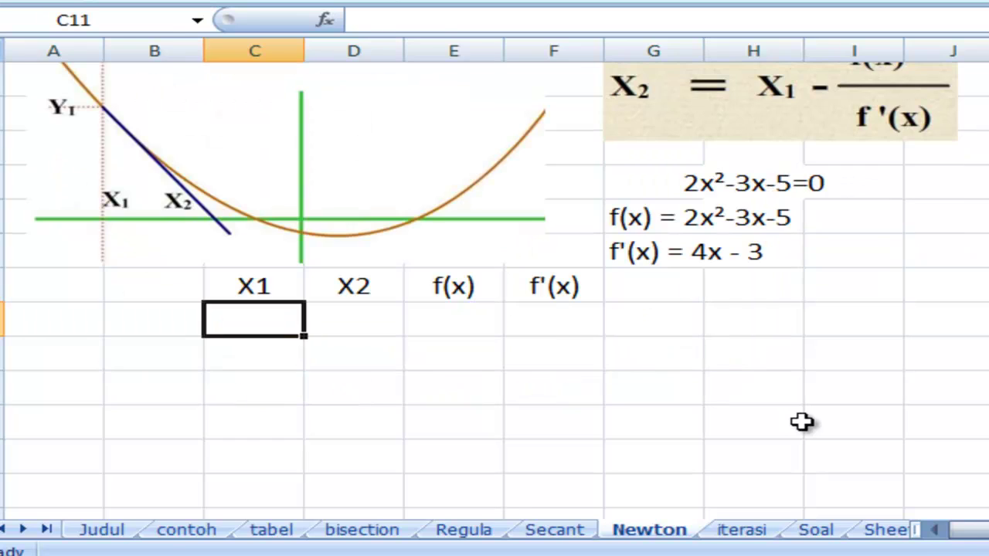
scroll(801, 421, "down", 1)
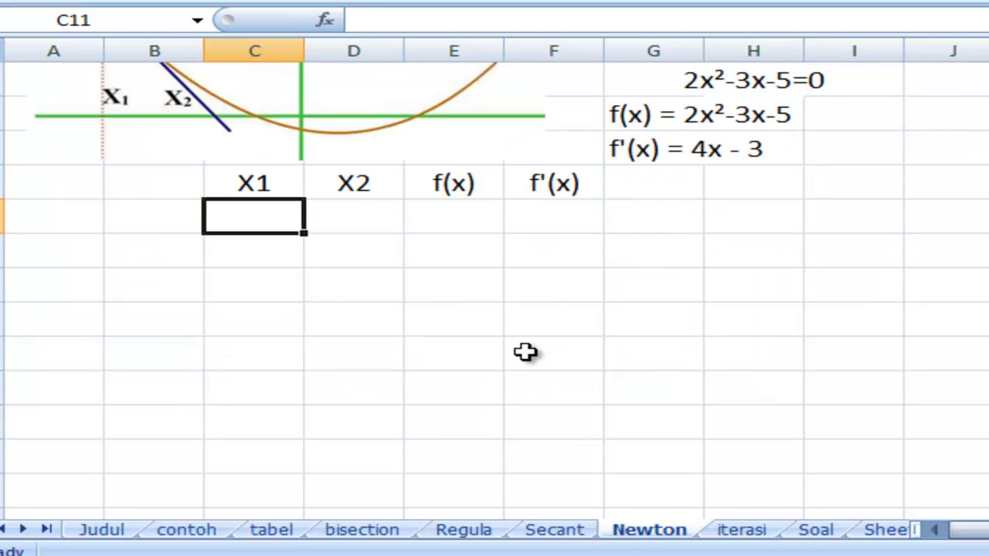
type("-")
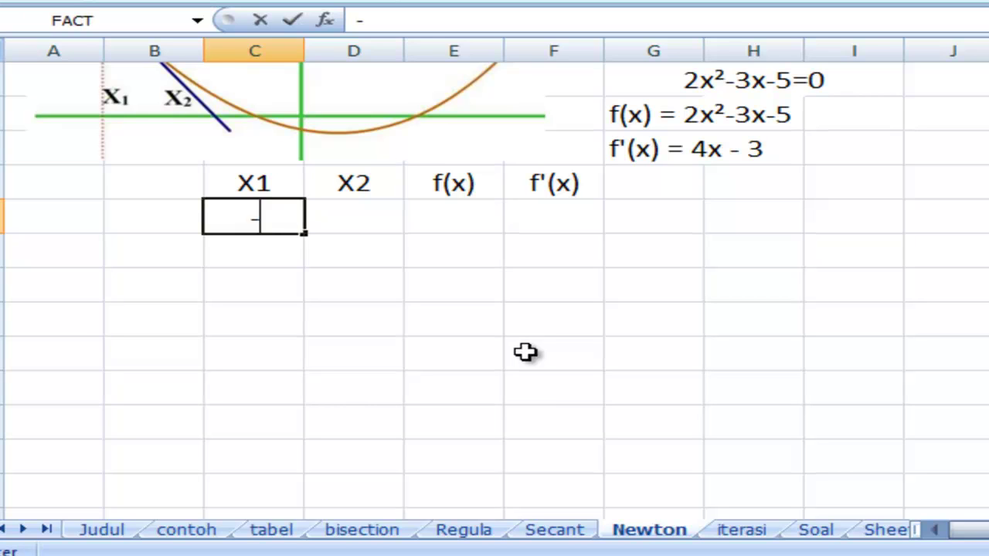
type("10")
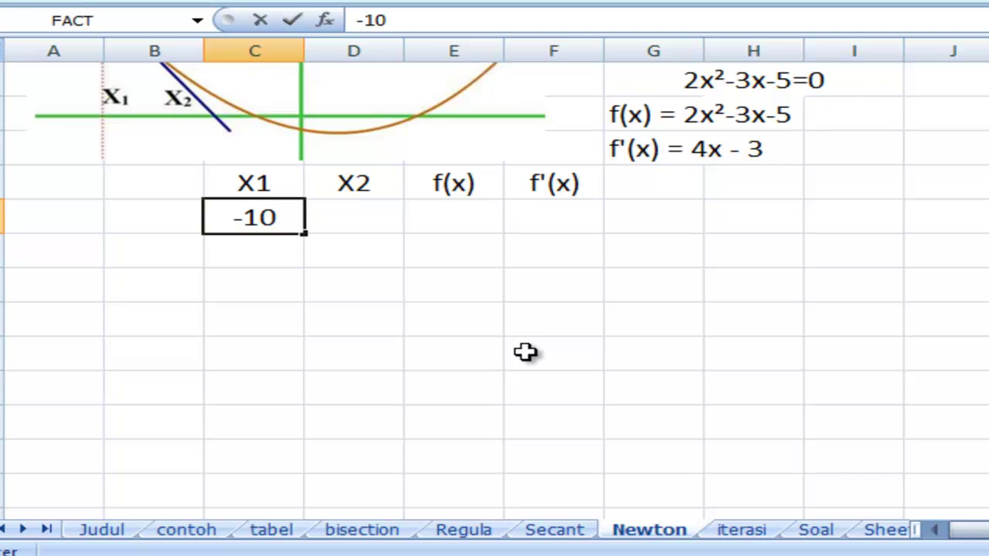
key("Return")
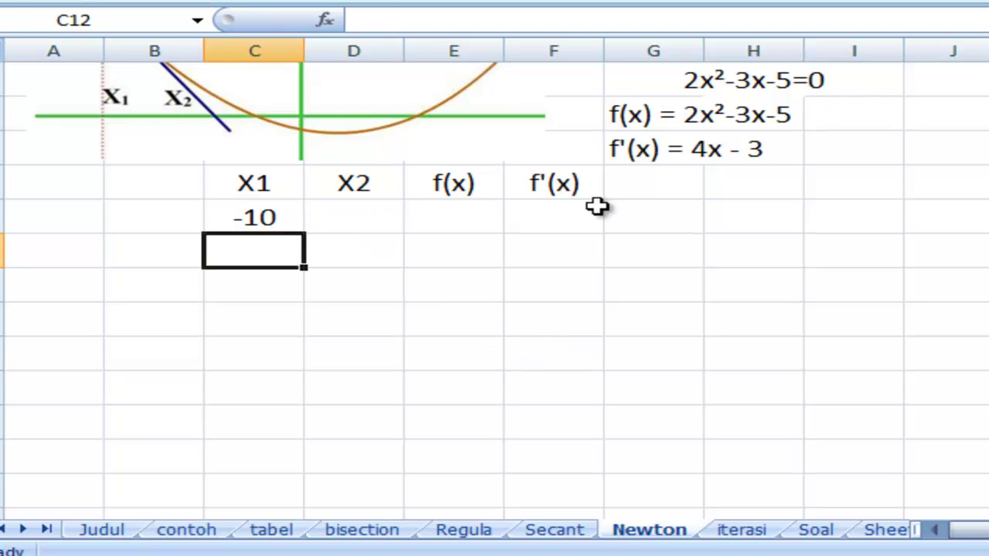
Enter the f(x) formula =2*C11^2-3*C11-5 in cell E11, referencing the starting X1 value.
scroll(768, 194, "up", 1)
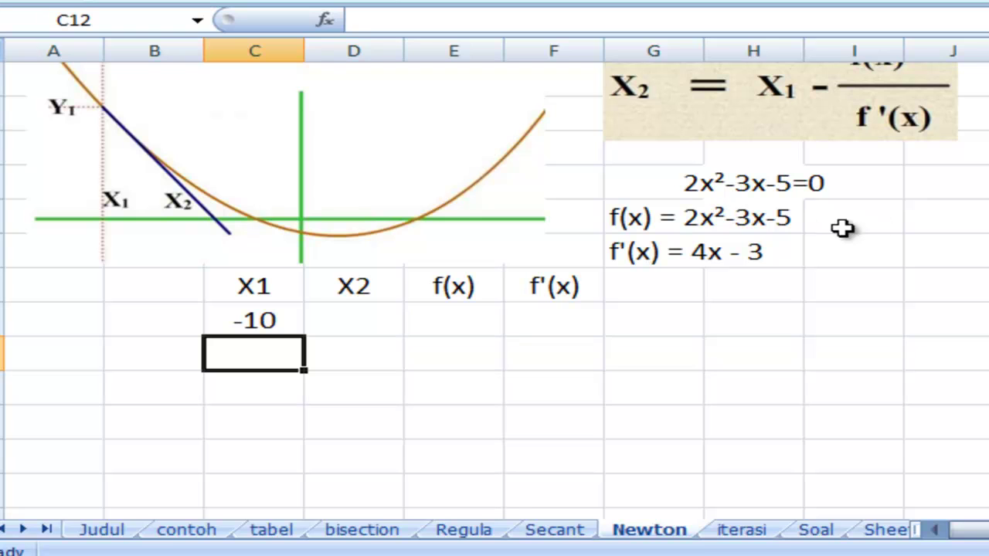
left_click(469, 314)
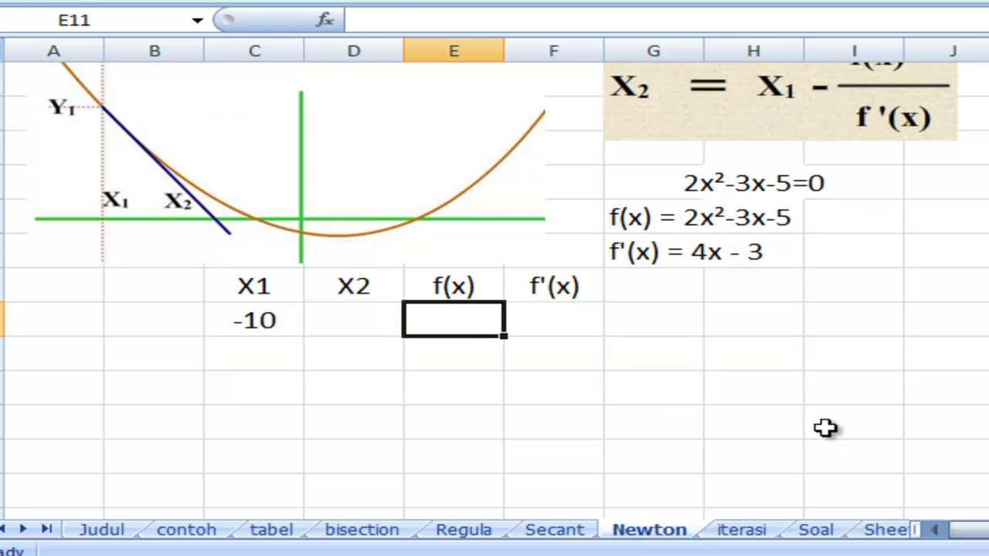
type("=")
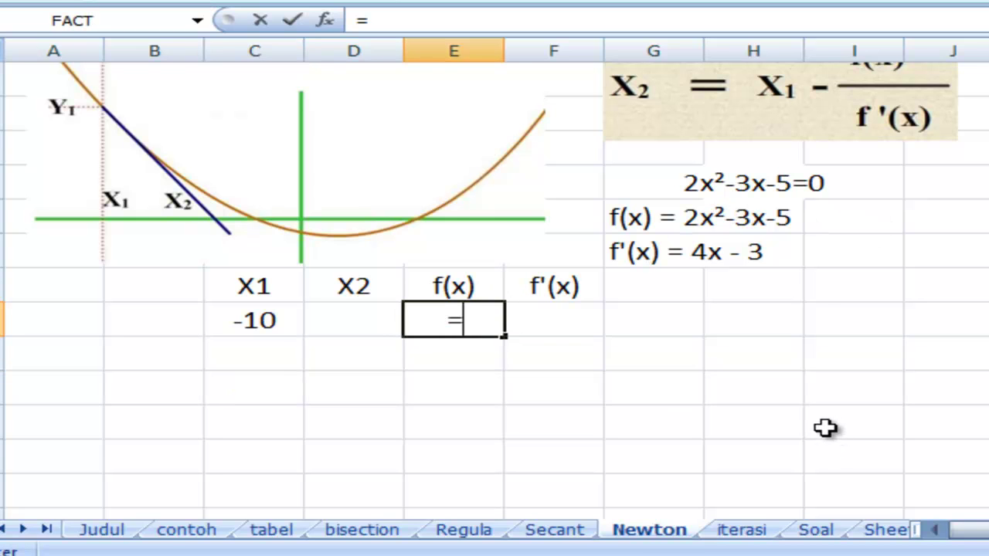
type("2*")
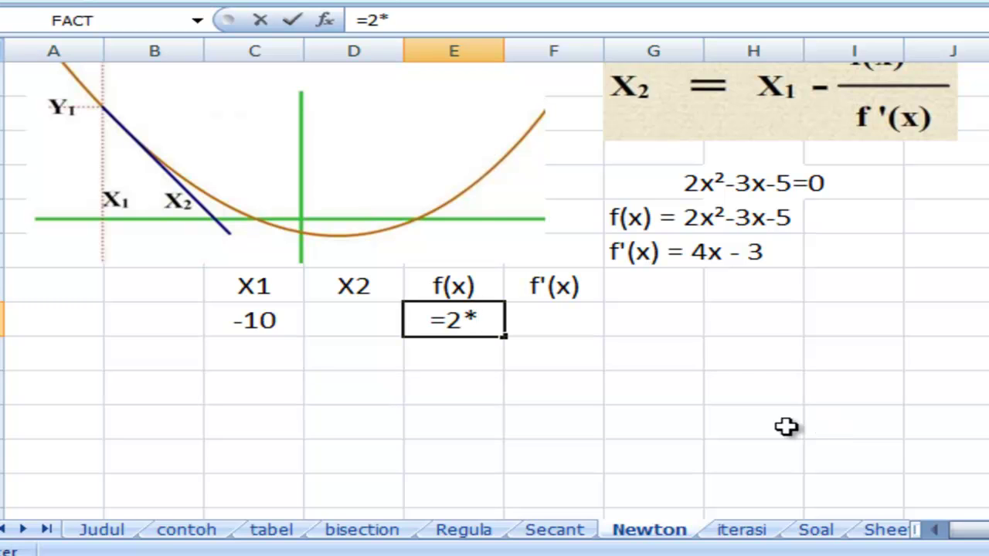
left_click(268, 319)
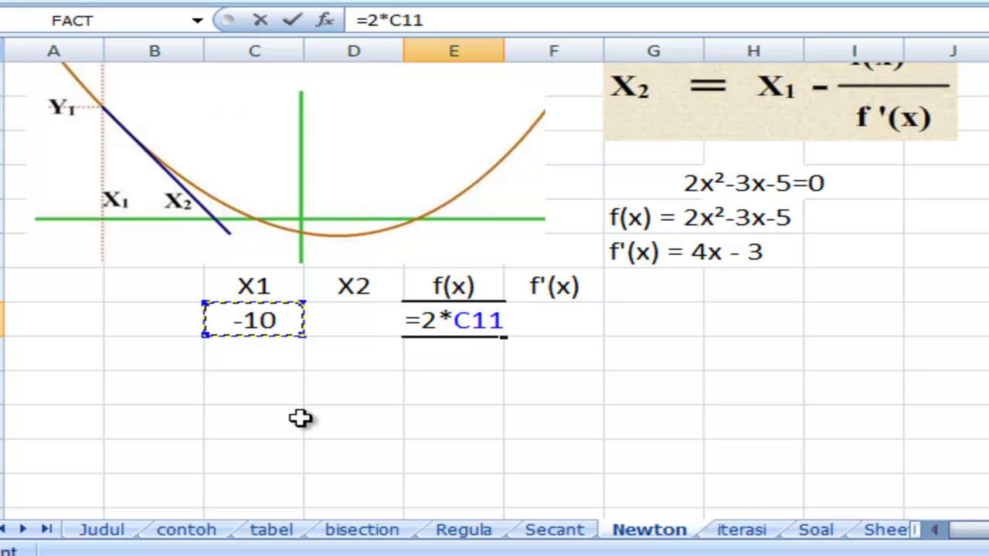
type("^2")
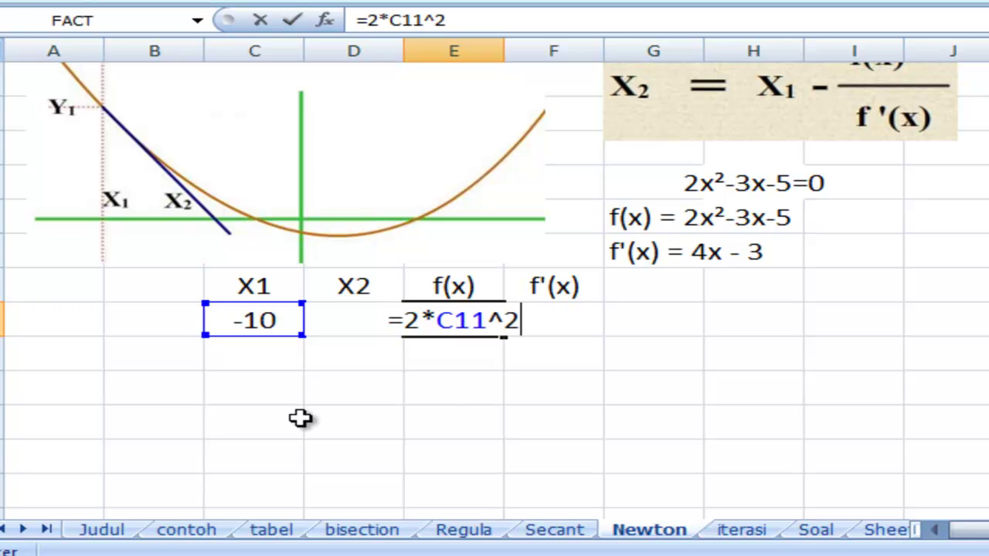
type("-")
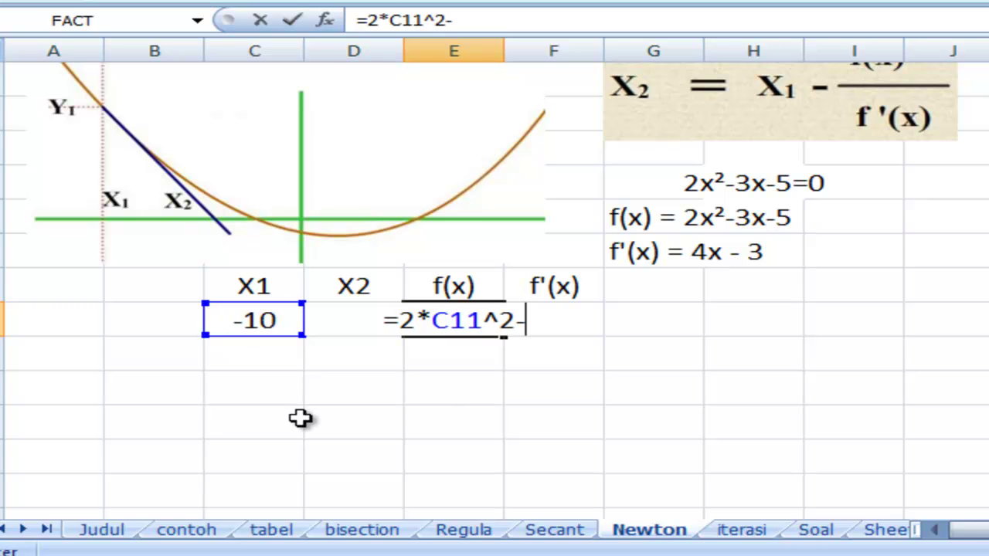
type("3")
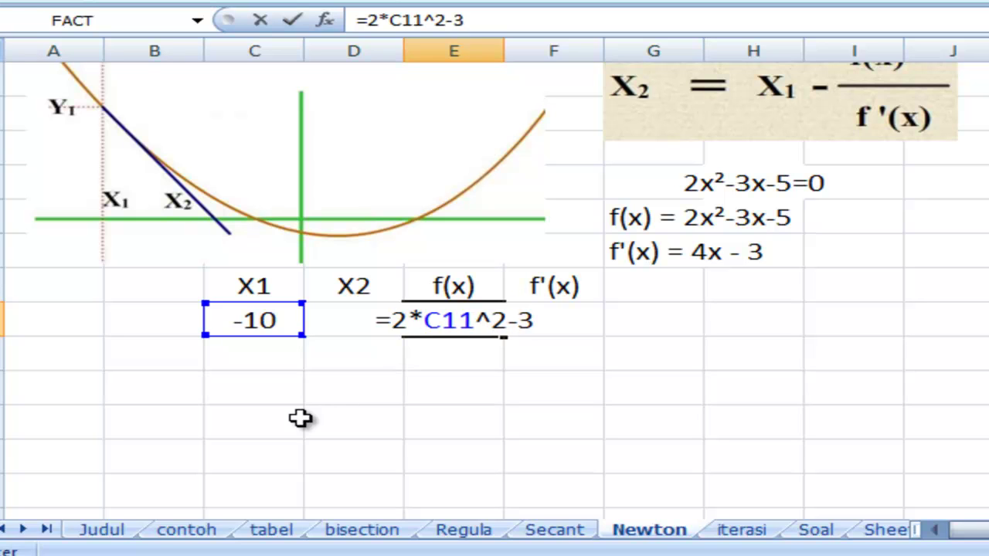
type("*")
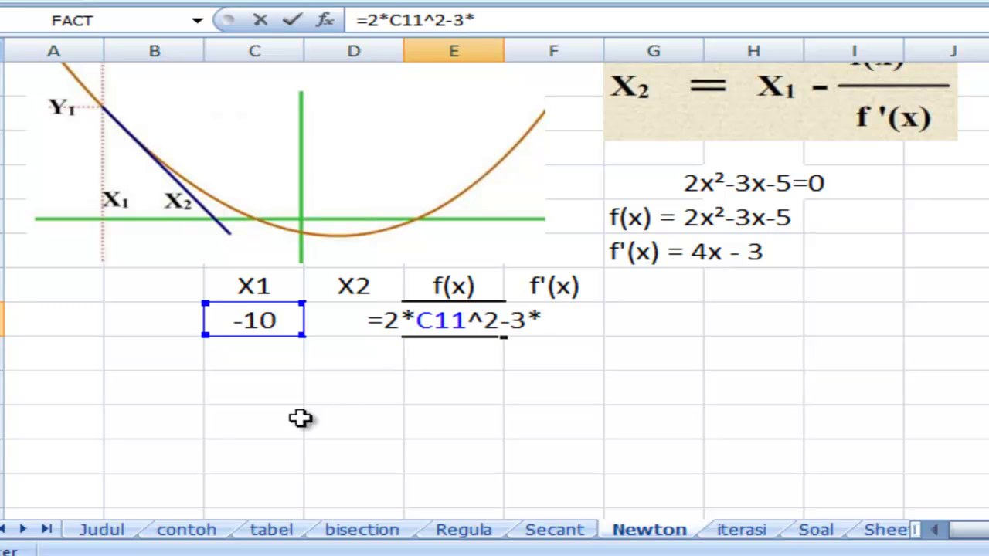
left_click(235, 323)
type("-")
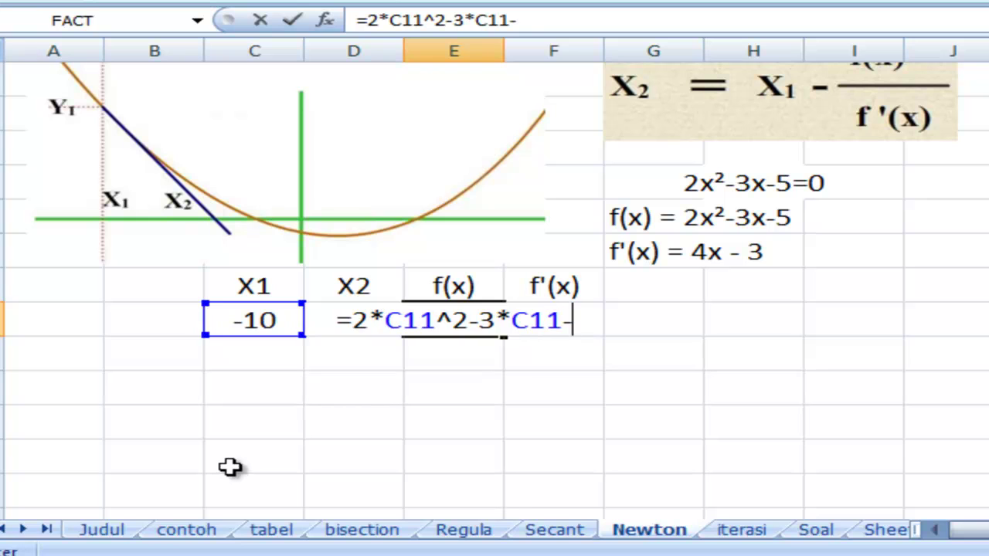
type("5")
key("Return")
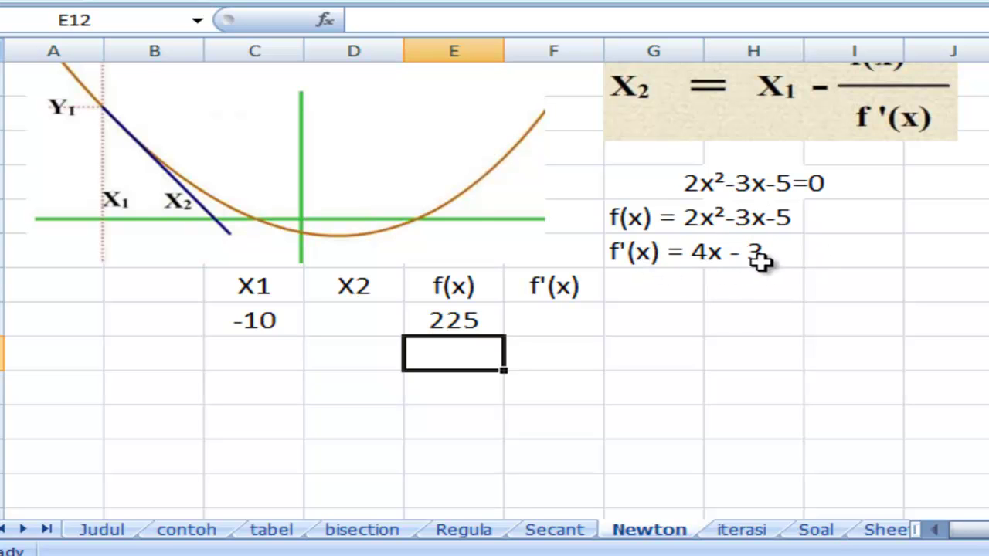
Enter the derivative formula =4*C11-3 in cell F11 under the f'(x) header.
left_click(578, 321)
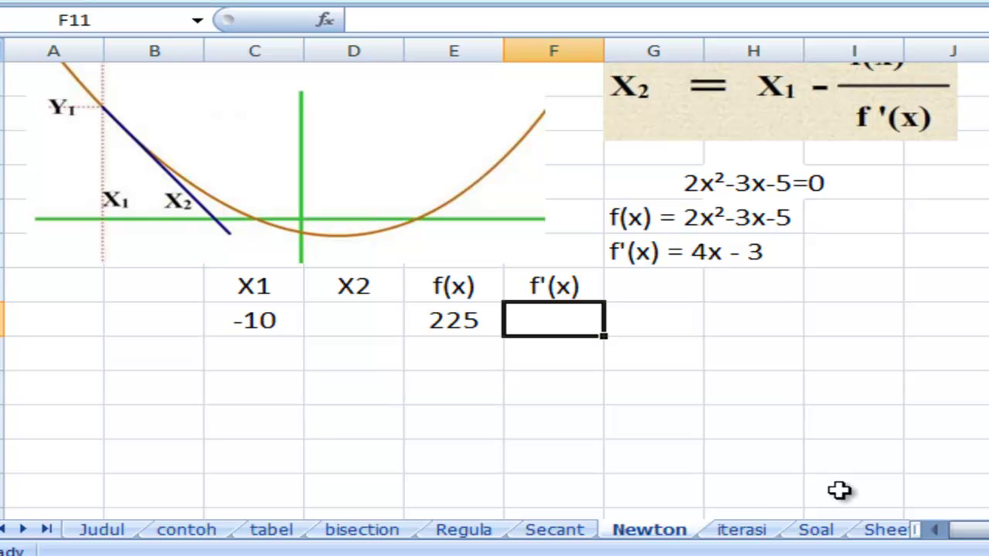
type("=4")
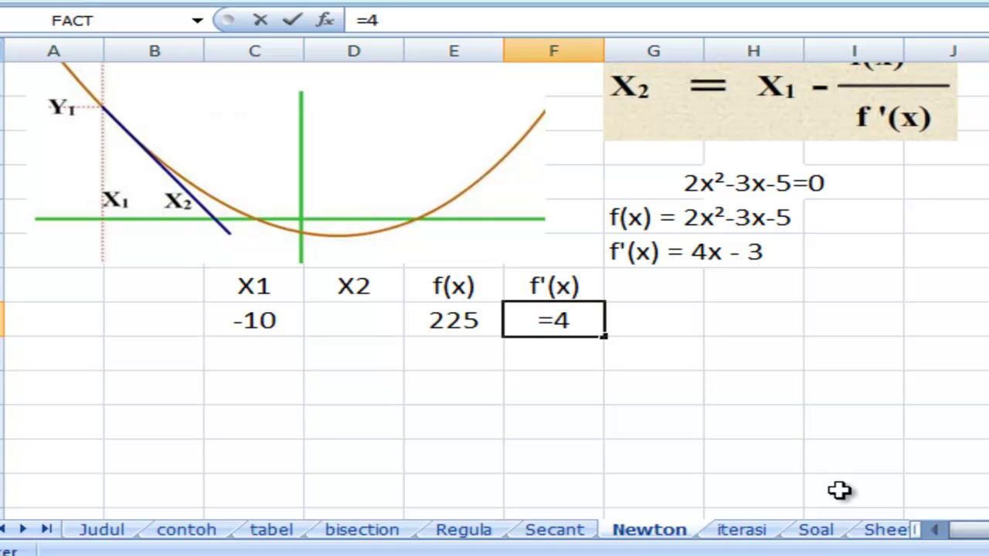
type("*")
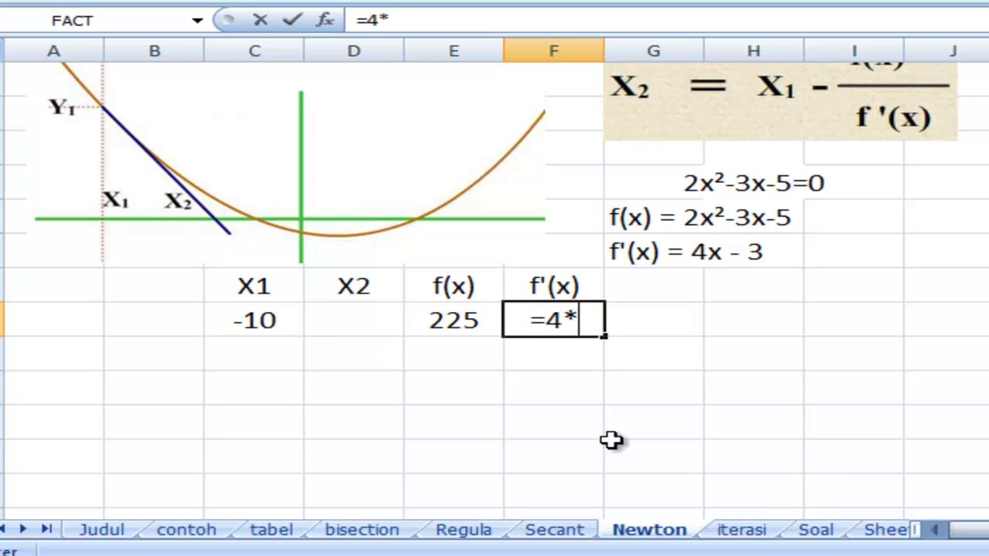
left_click(271, 323)
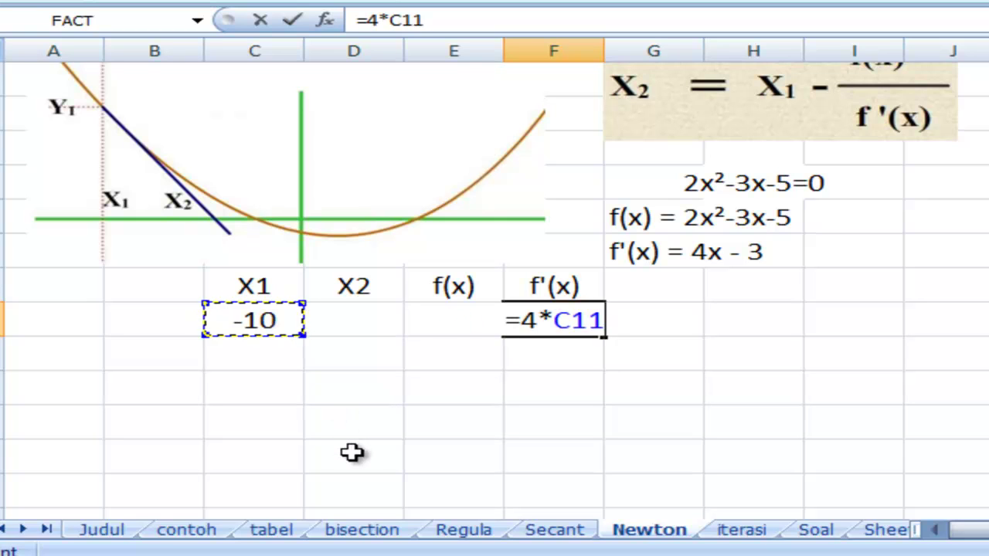
type("-3")
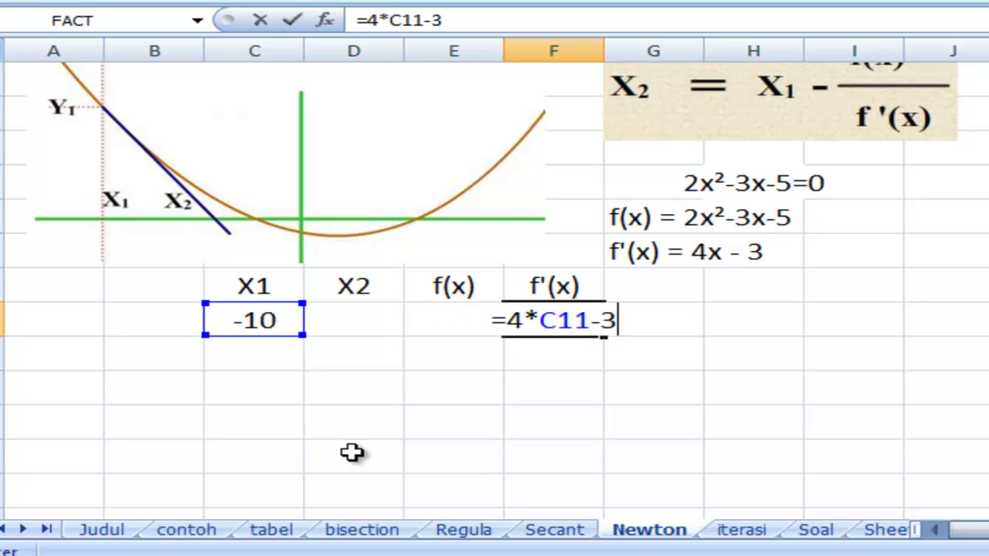
key("Return")
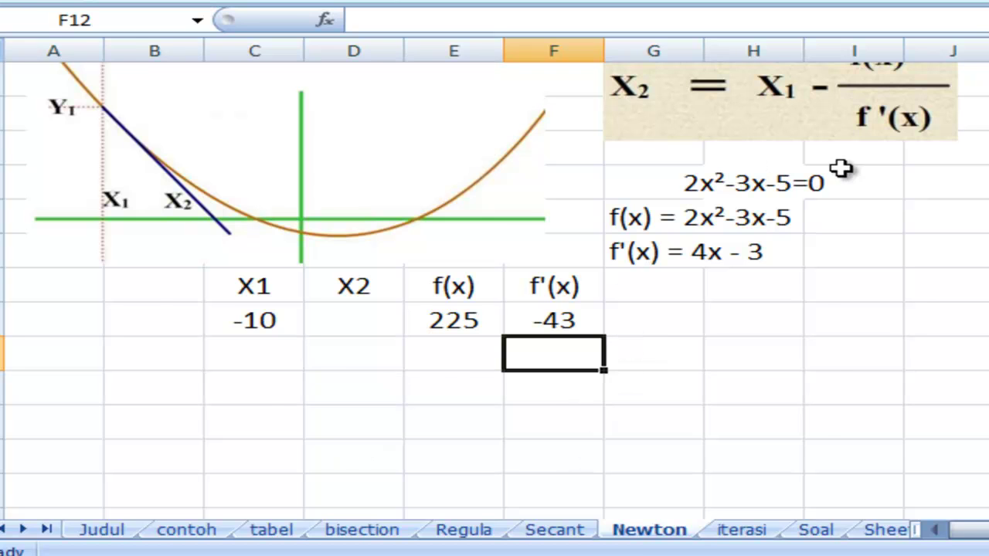
Enter the Newton-Raphson formula =C11-(E11/F11) in cell D11 under the X2 header.
scroll(843, 168, "up", 1)
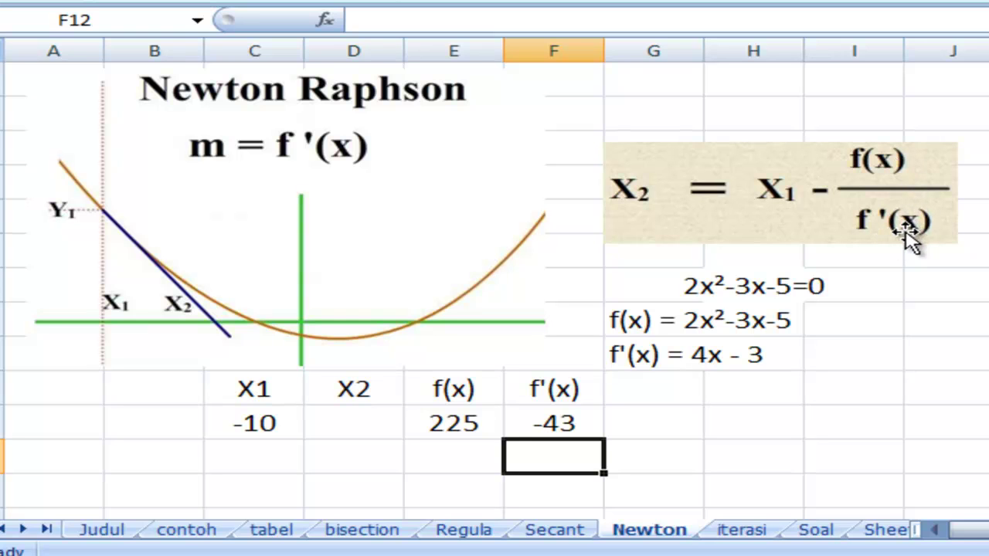
left_click(352, 423)
mouse_move(382, 543)
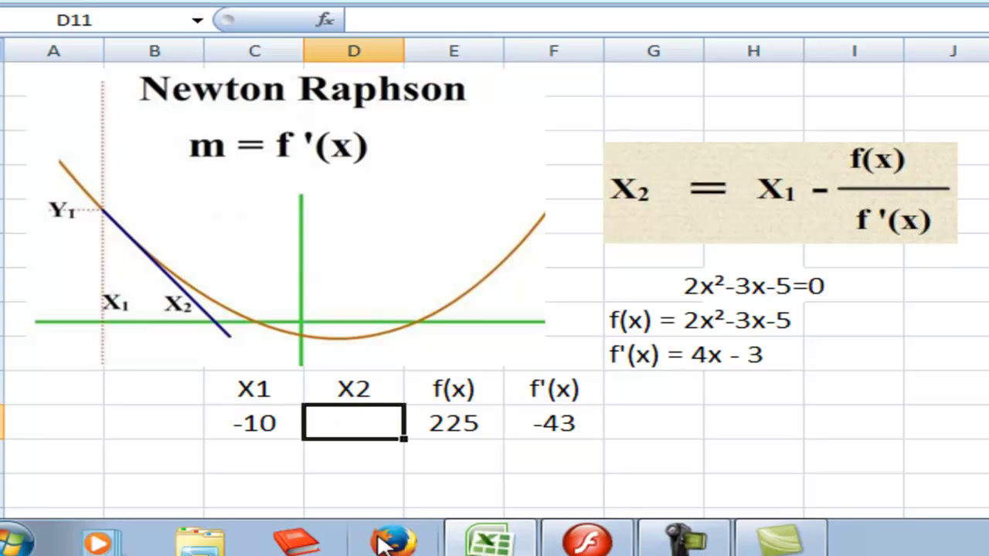
type("=")
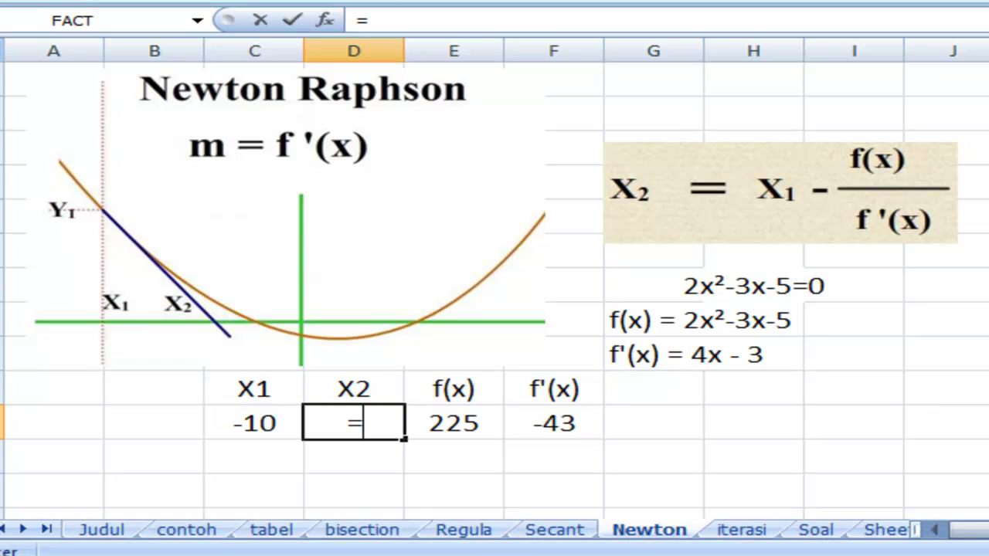
left_click(258, 421)
type("-")
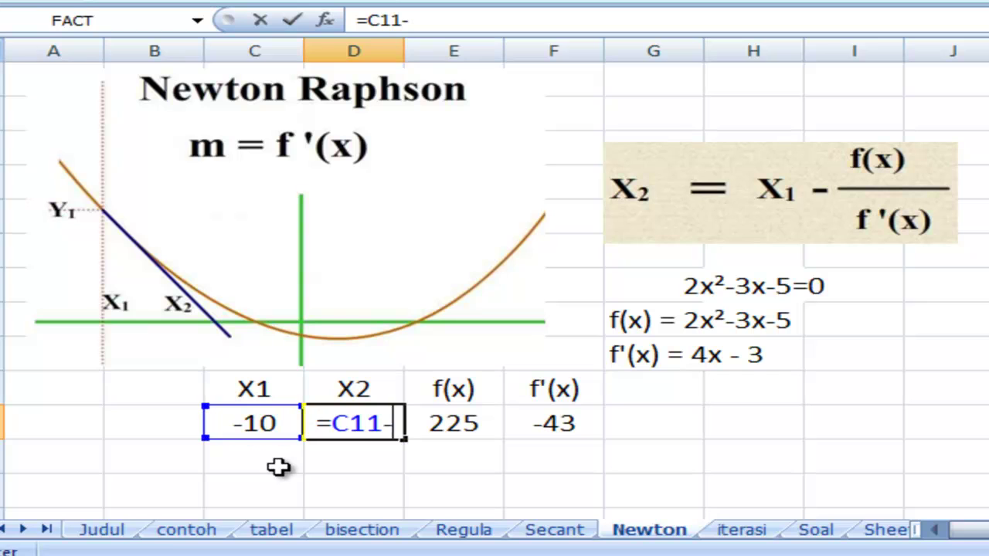
type("(")
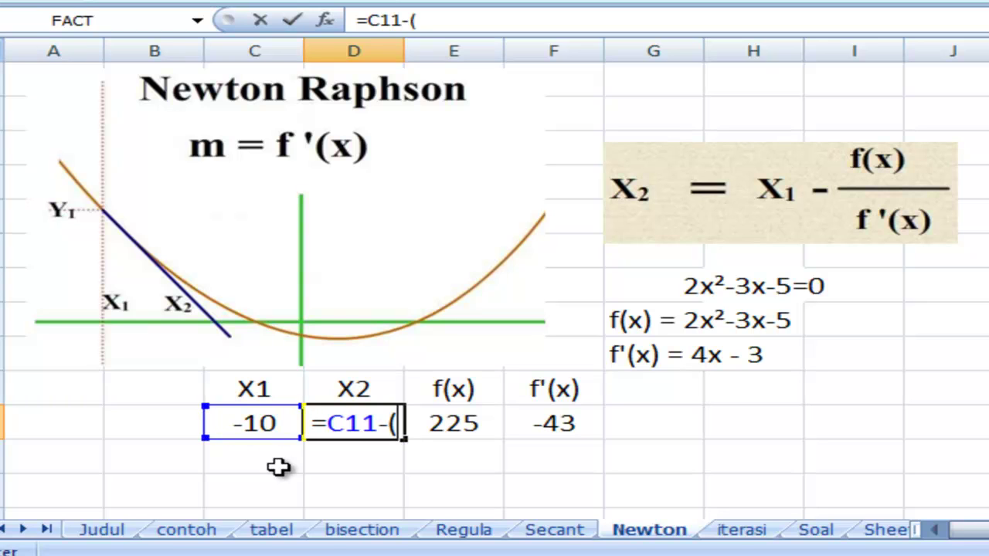
left_click(467, 429)
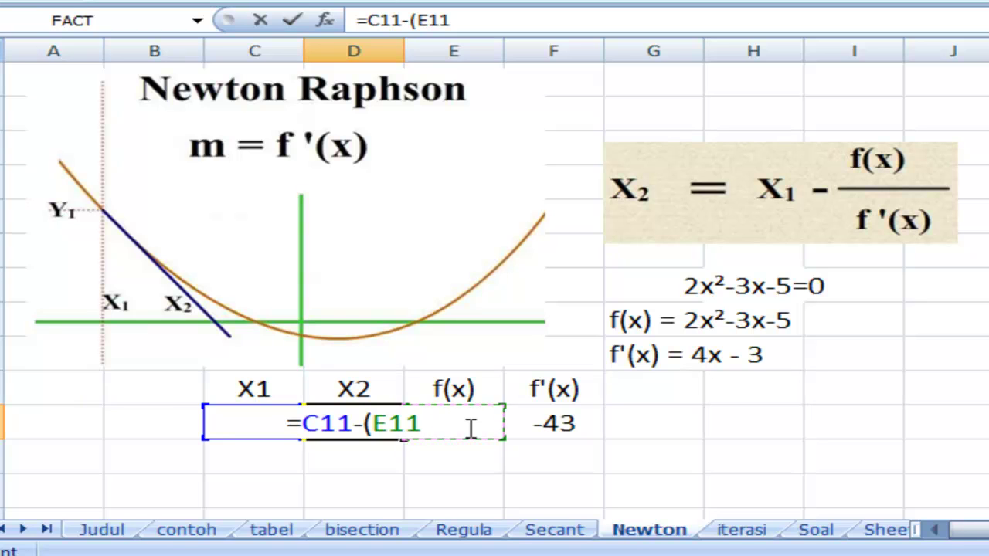
type("/")
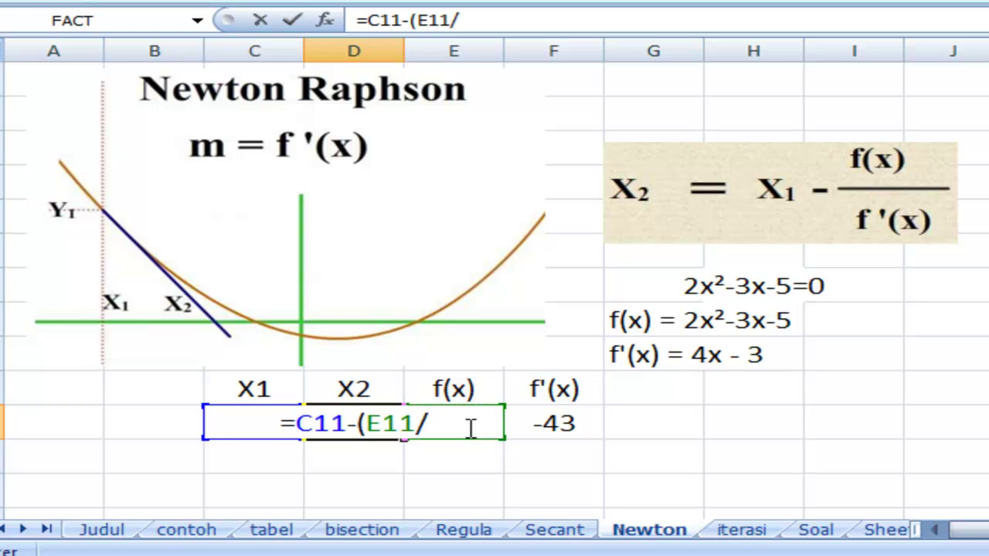
left_click(558, 420)
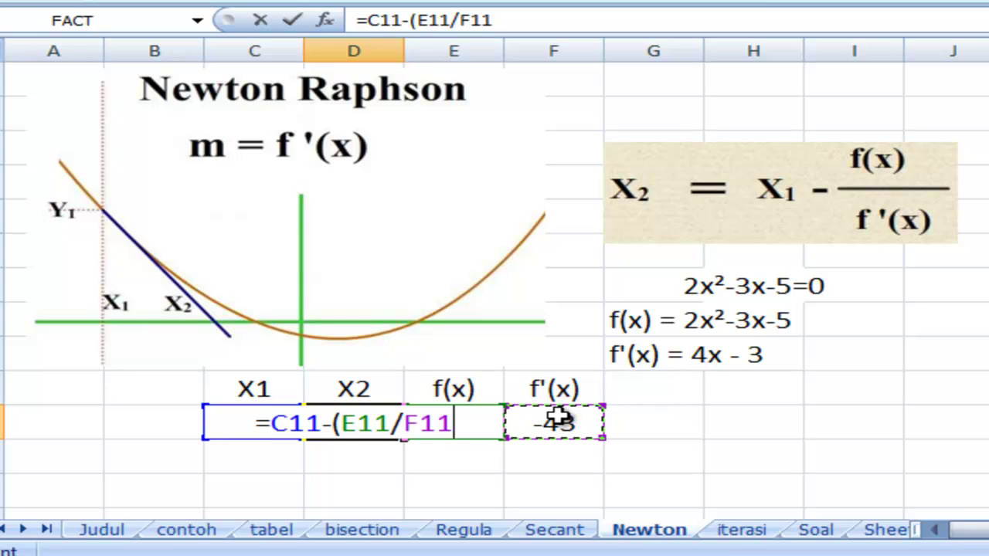
type(")")
key("Return")
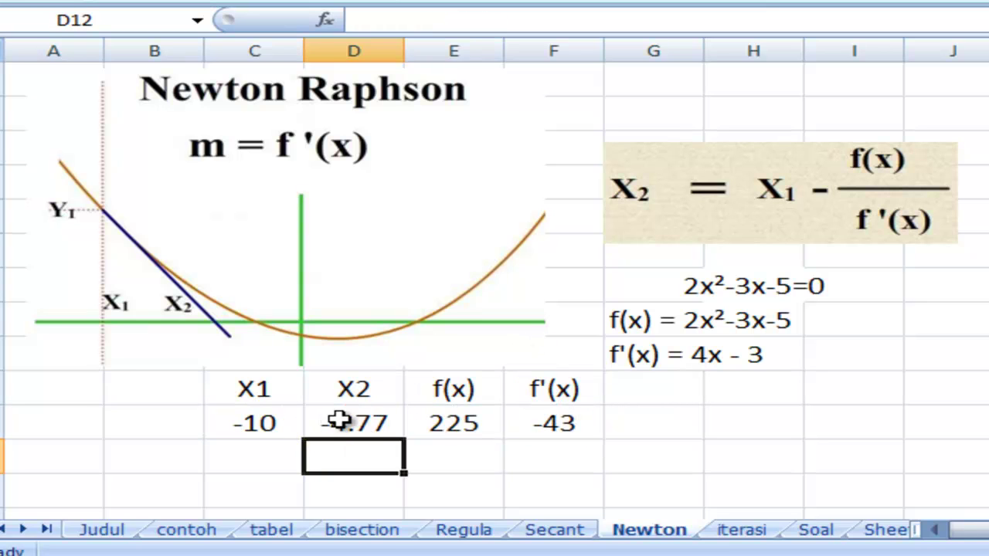
Enter the formula =D11 in cell C12 so the second iteration's X1 takes the previous X2.
scroll(392, 426, "down", 1)
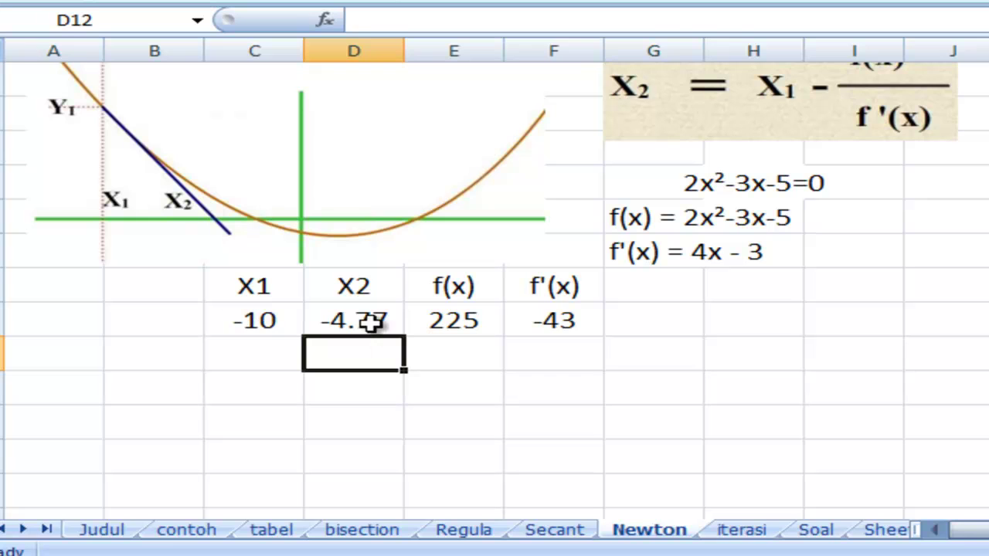
left_click(274, 354)
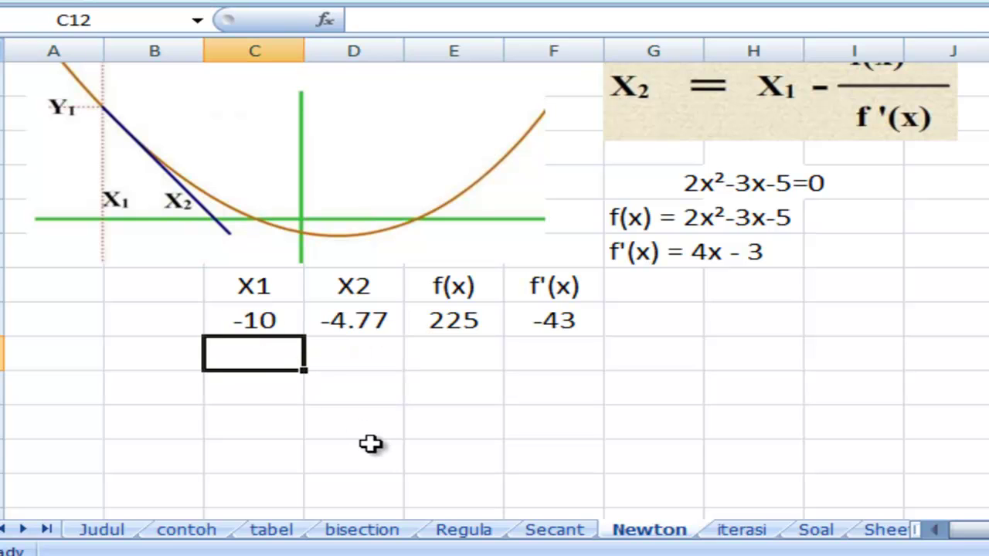
type("=")
key("Up")
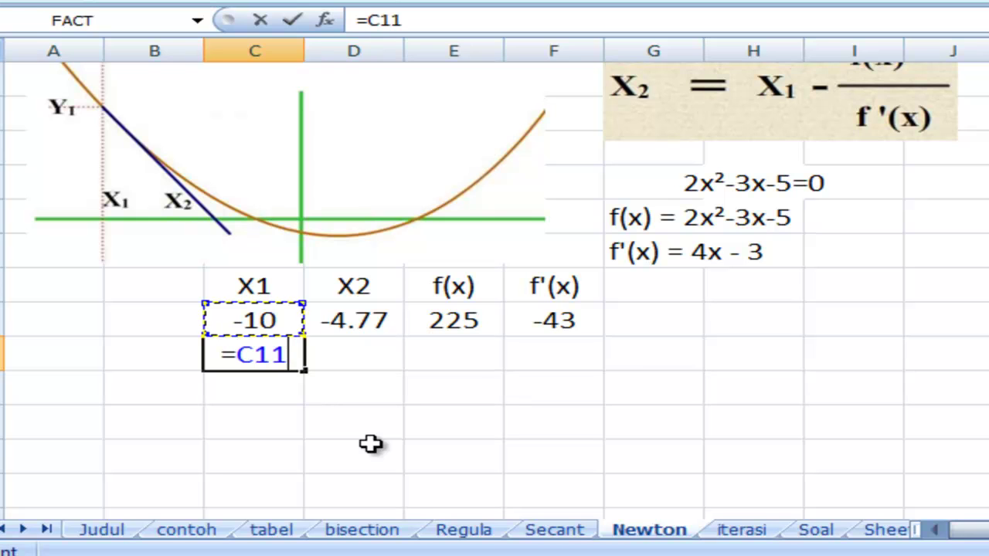
key("Right")
key("Return")
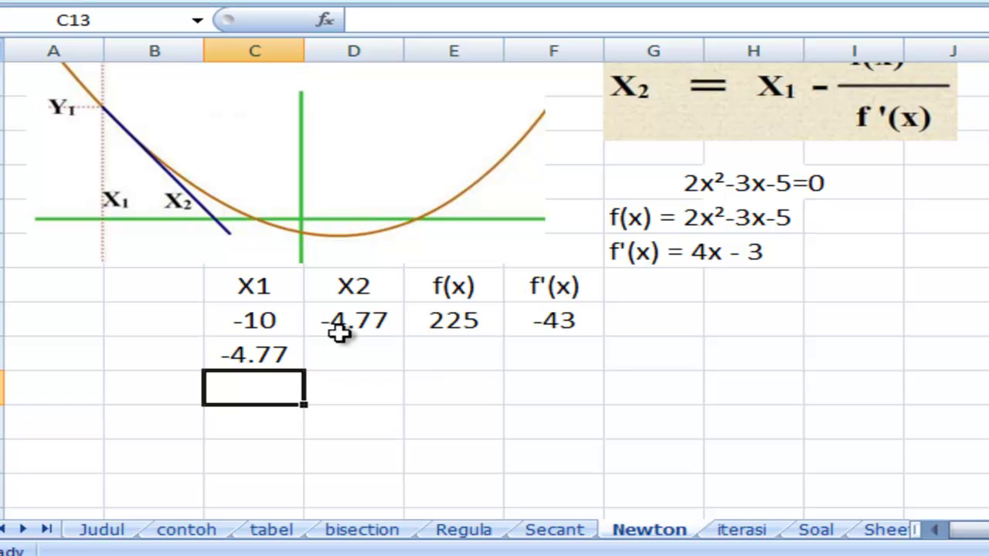
Fill the formulas in D11:F11 down to row 12 and those in C12:F12 down through row 15.
left_click_drag(358, 315, 545, 321)
left_click_drag(603, 338, 612, 369)
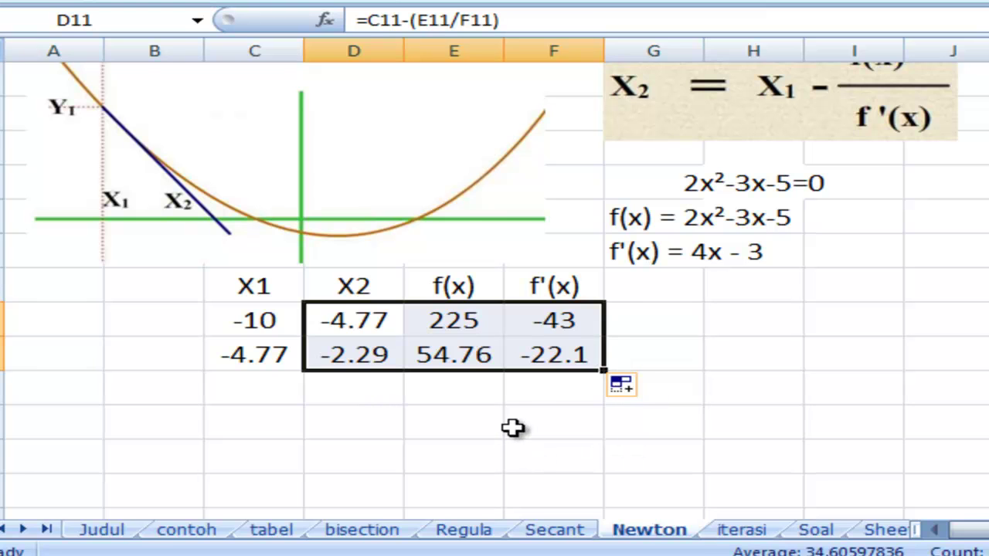
left_click_drag(265, 348, 511, 350)
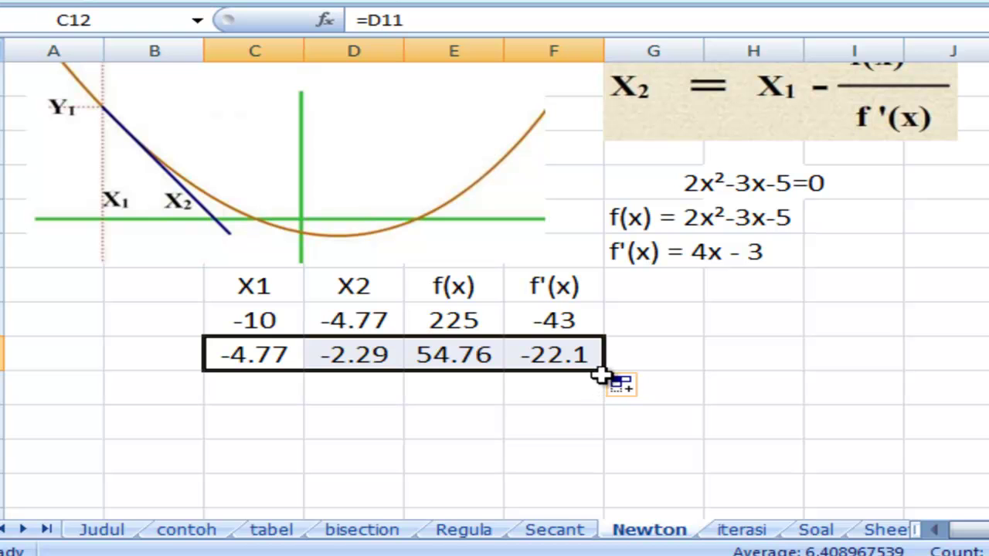
left_click_drag(603, 374, 602, 462)
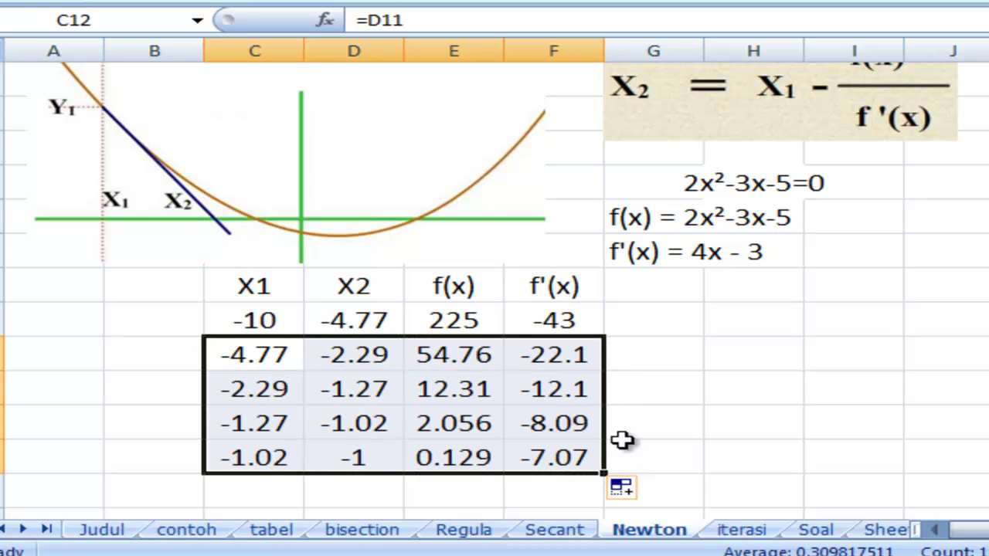
Fill the Newton-Raphson iteration formulas in columns C to F down from row 15 through row 19.
scroll(672, 350, "down", 1)
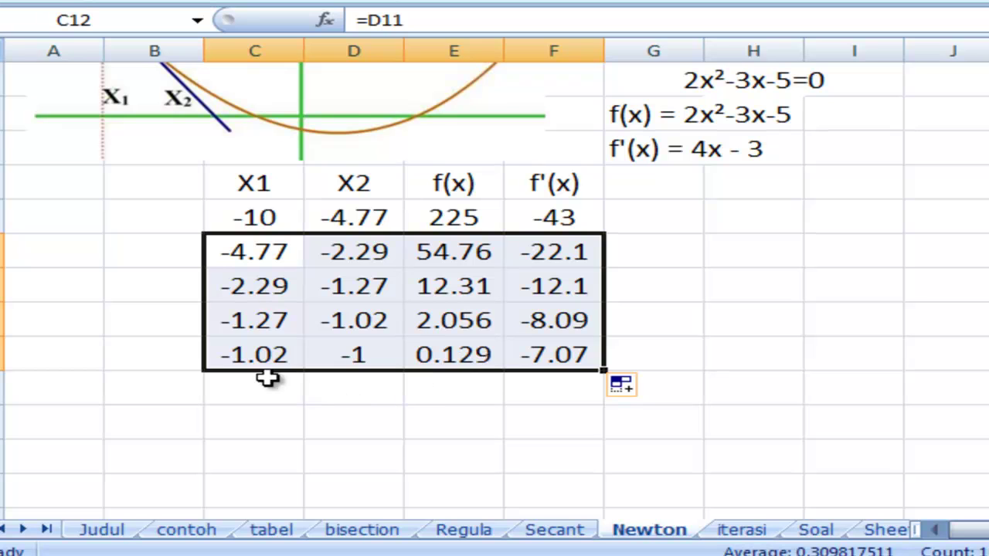
left_click_drag(247, 355, 520, 358)
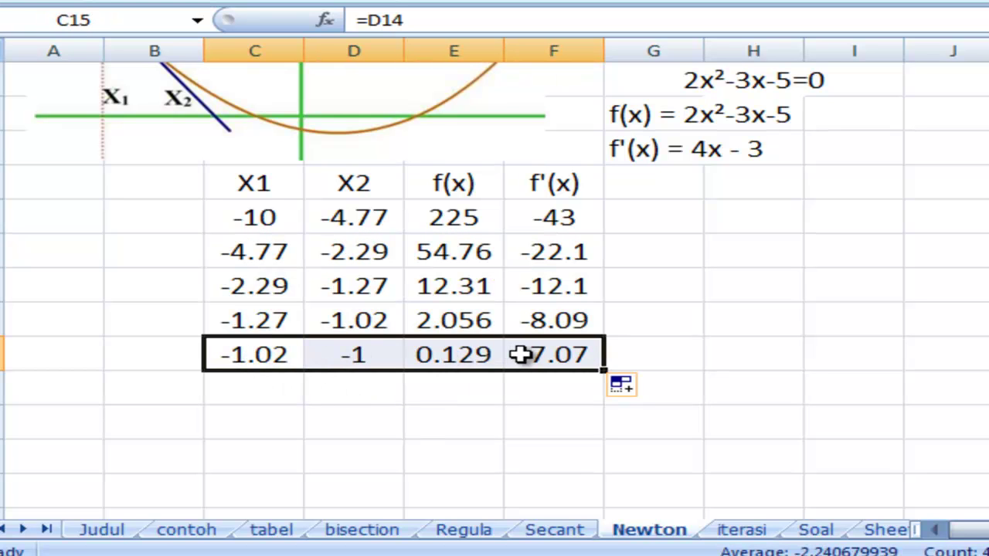
left_click_drag(601, 374, 618, 458)
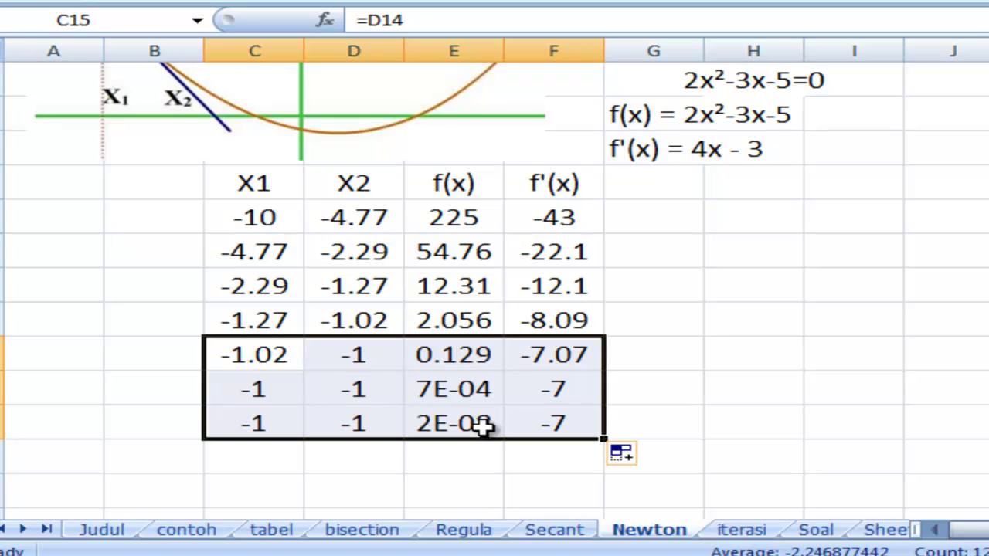
left_click(681, 366)
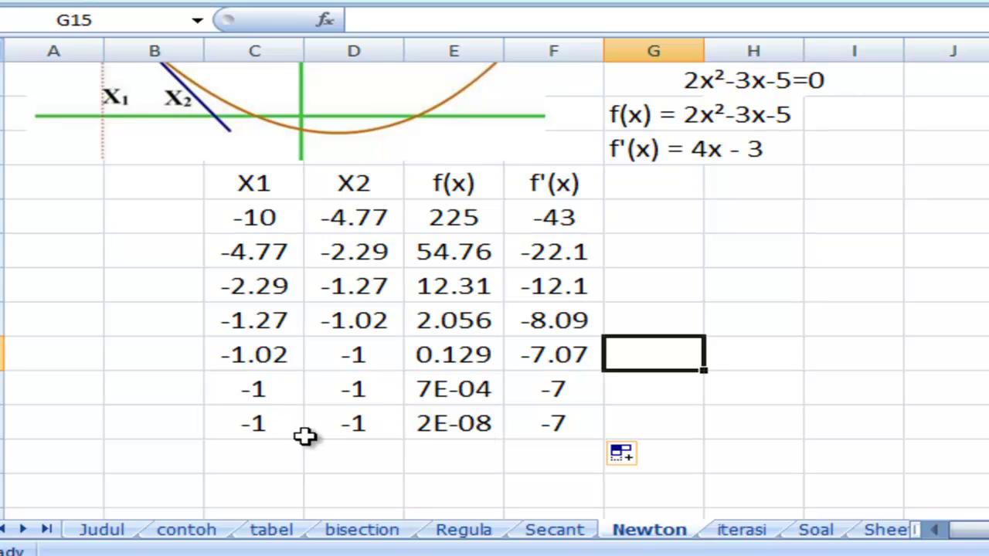
left_click_drag(256, 424, 545, 421)
left_click_drag(603, 440, 603, 498)
Check the f(x) value and formula in cell E18, and review the Newton-Raphson diagram and the derivative expression.
left_click(465, 466)
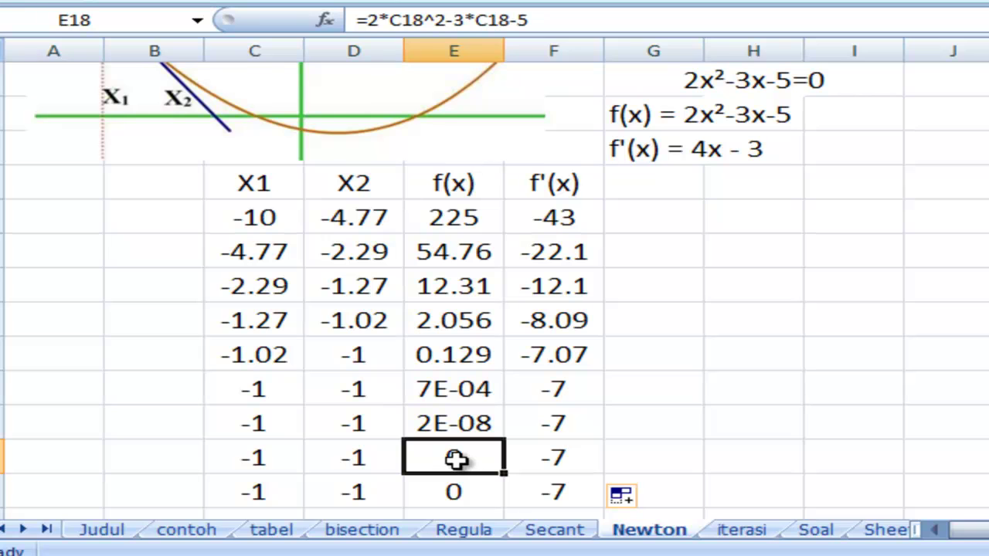
left_click(799, 414)
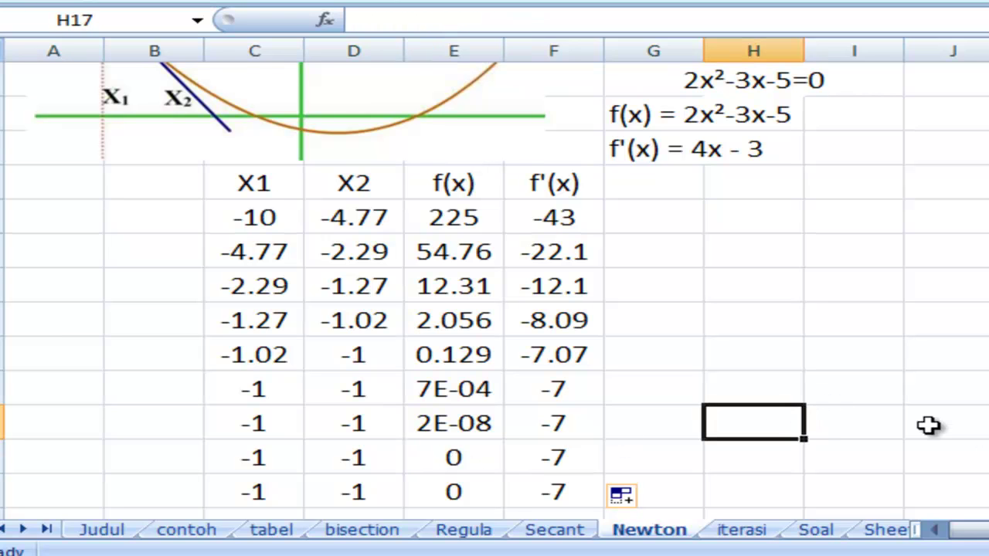
left_click(452, 458)
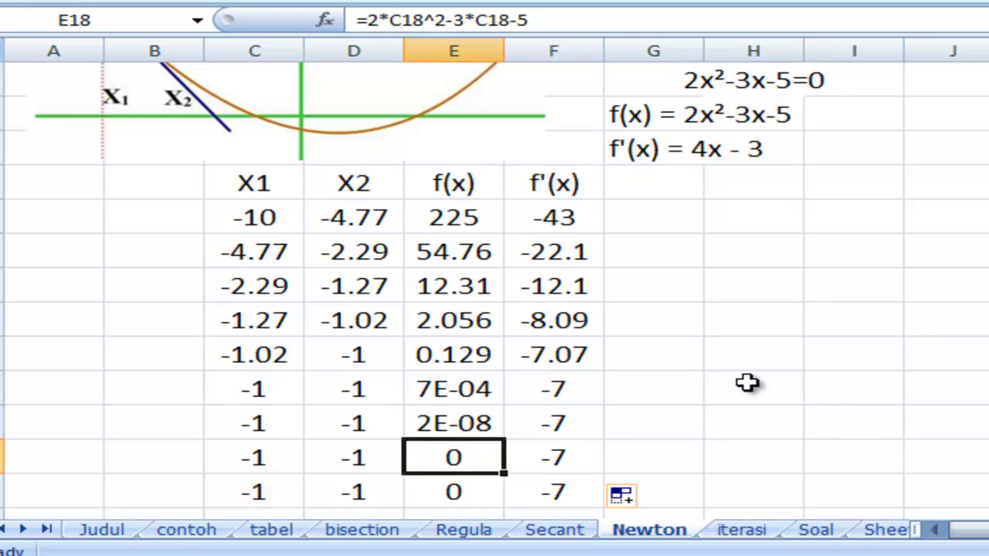
scroll(742, 377, "up", 2)
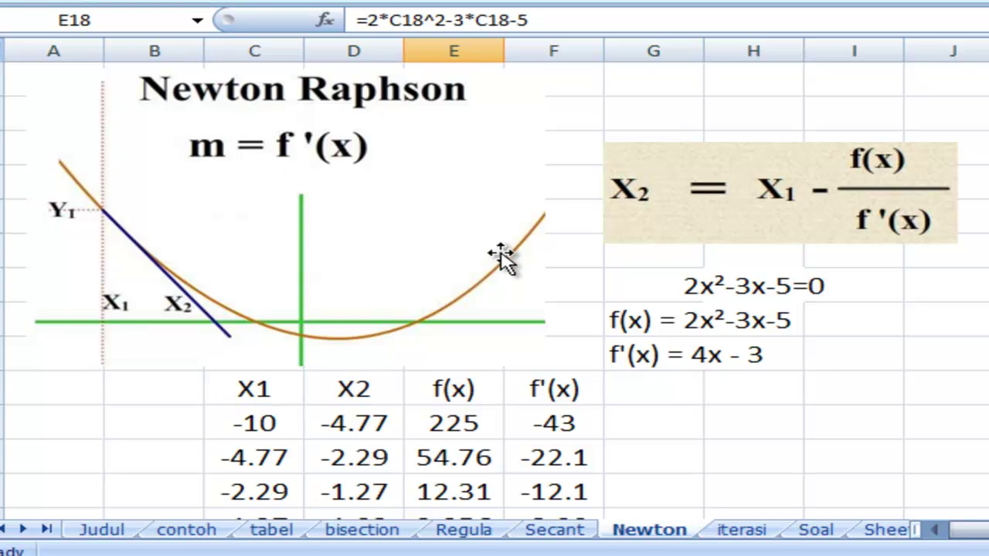
scroll(491, 328, "down", 1)
scroll(494, 313, "up", 1)
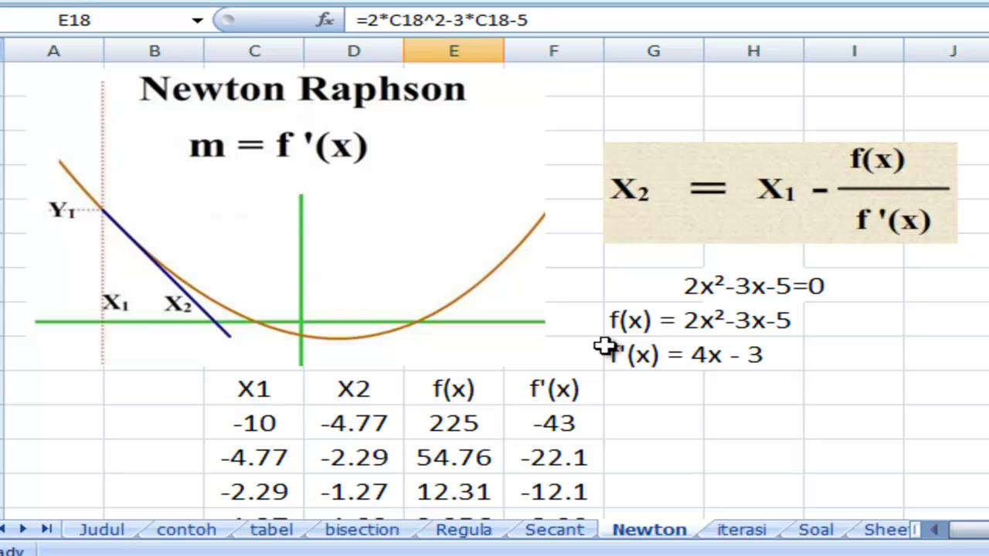
left_click(732, 450)
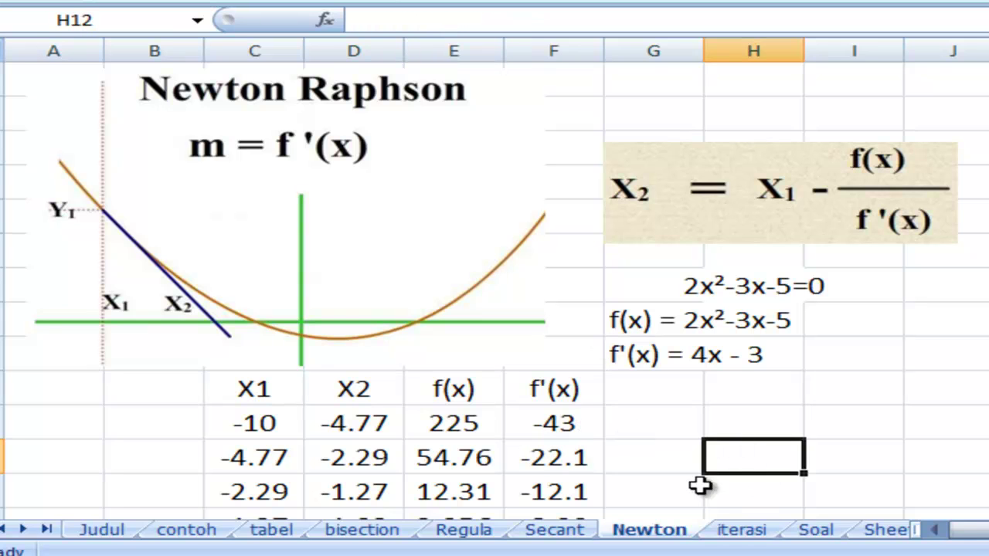
left_click(761, 355)
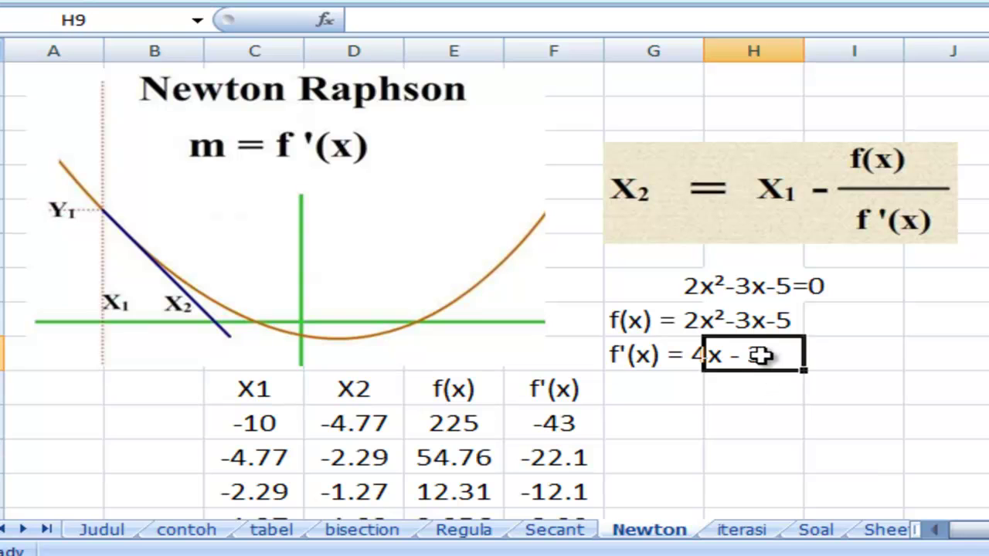
left_click(695, 355)
left_click(688, 422)
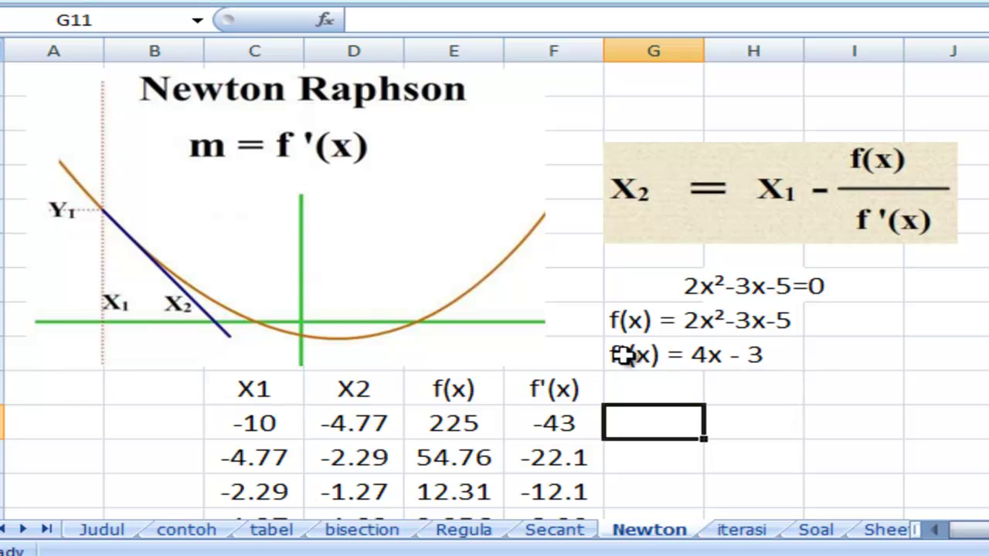
left_click(788, 398)
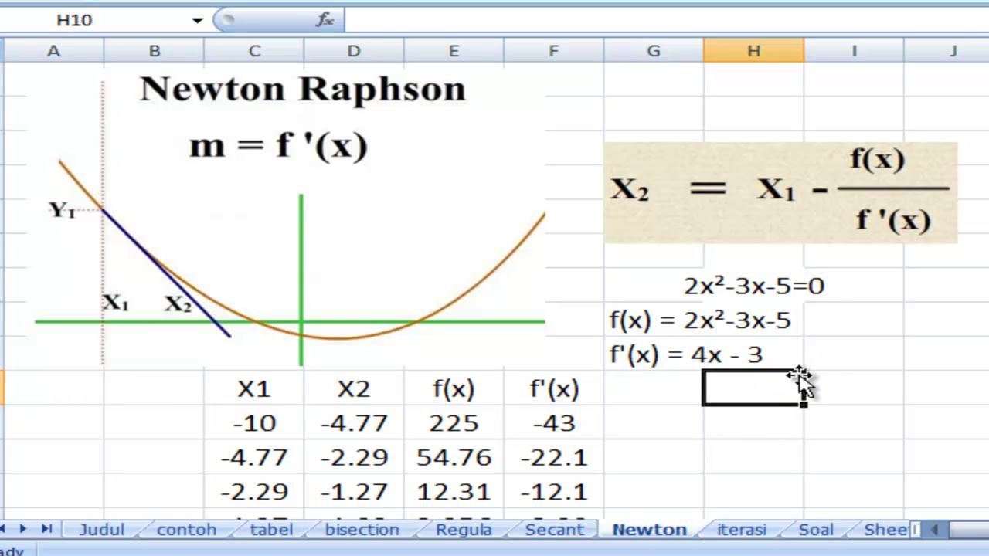
left_click(808, 425)
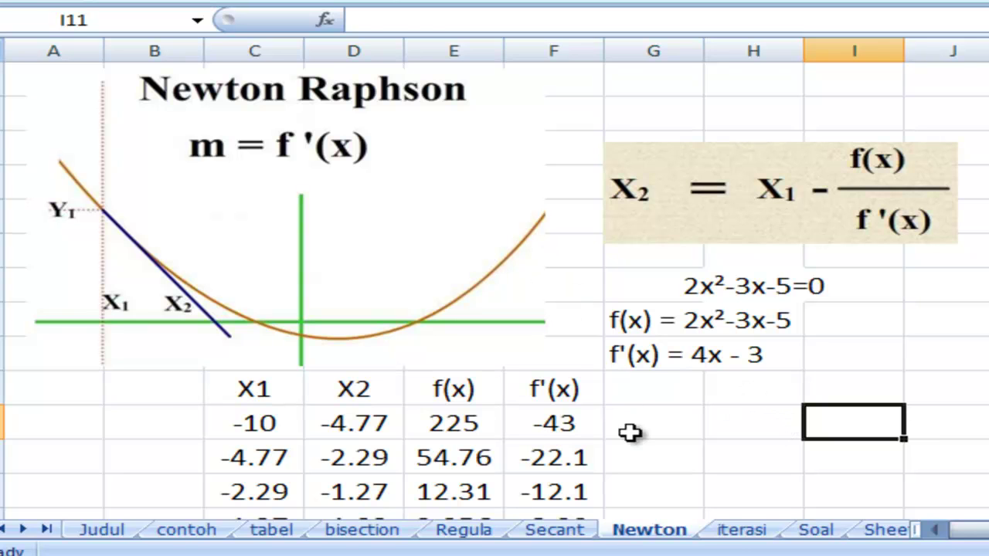
Compare the Secant sheet with the Newton sheet's X2 formula and iteration table, and glance at the iterasi sheet.
left_click(553, 530)
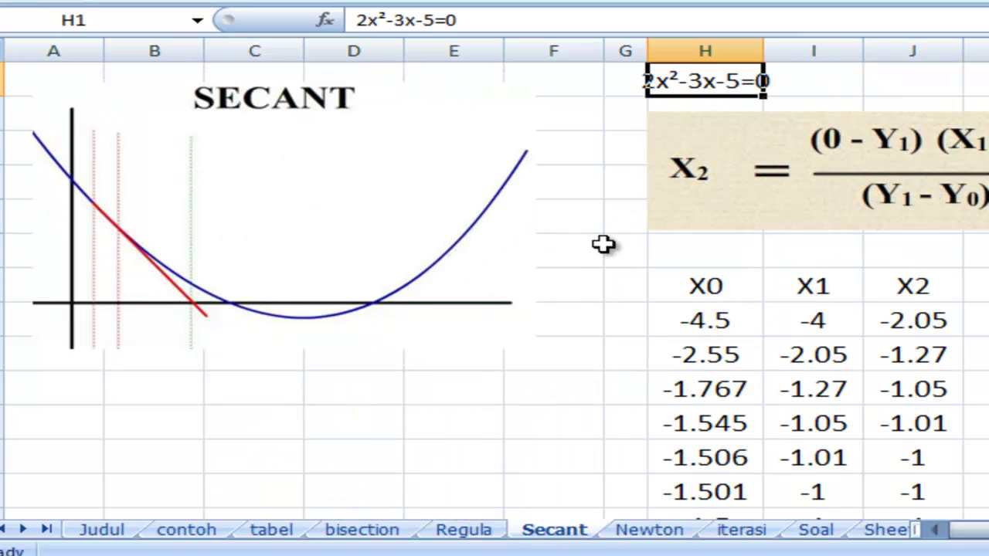
left_click(650, 532)
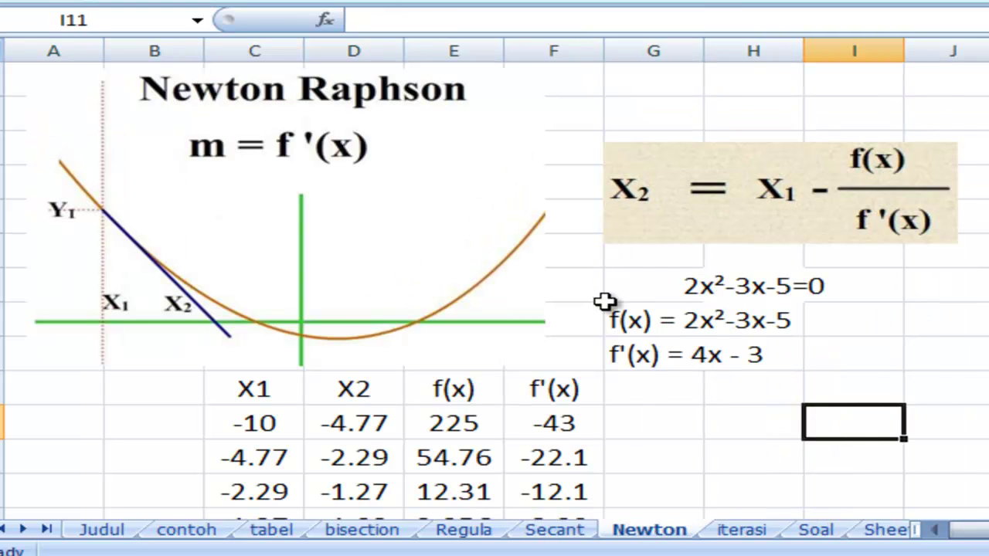
scroll(599, 303, "down", 2)
scroll(547, 332, "up", 2)
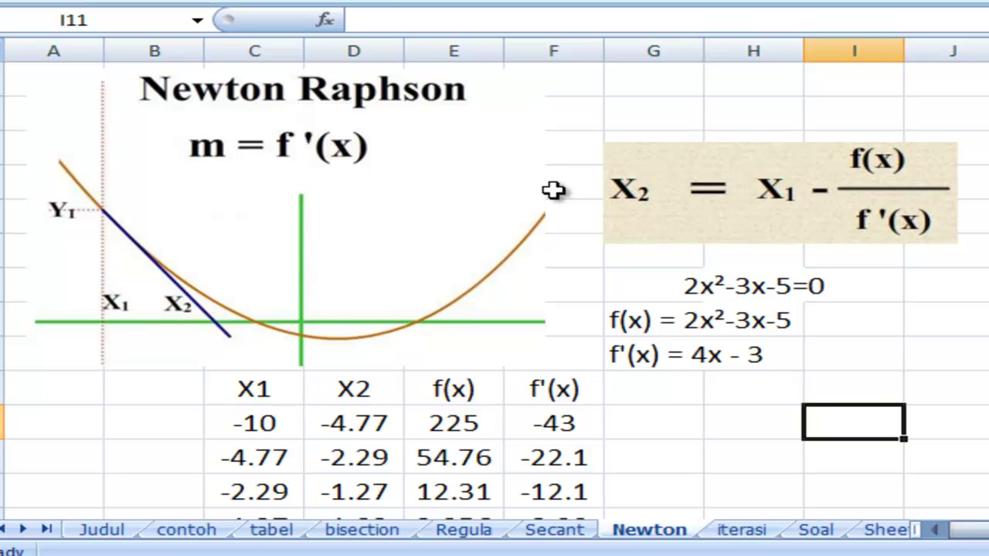
scroll(553, 198, "down", 2)
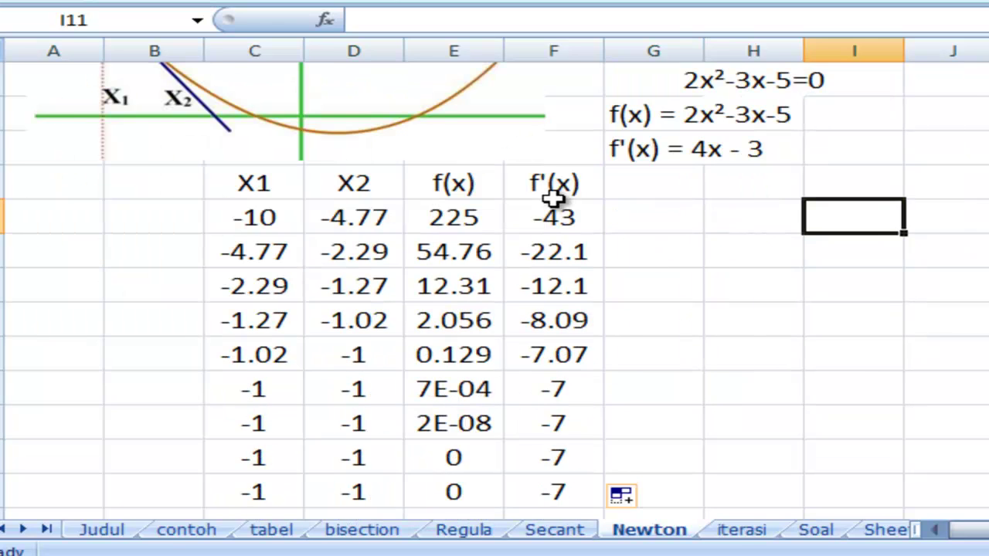
scroll(554, 198, "up", 2)
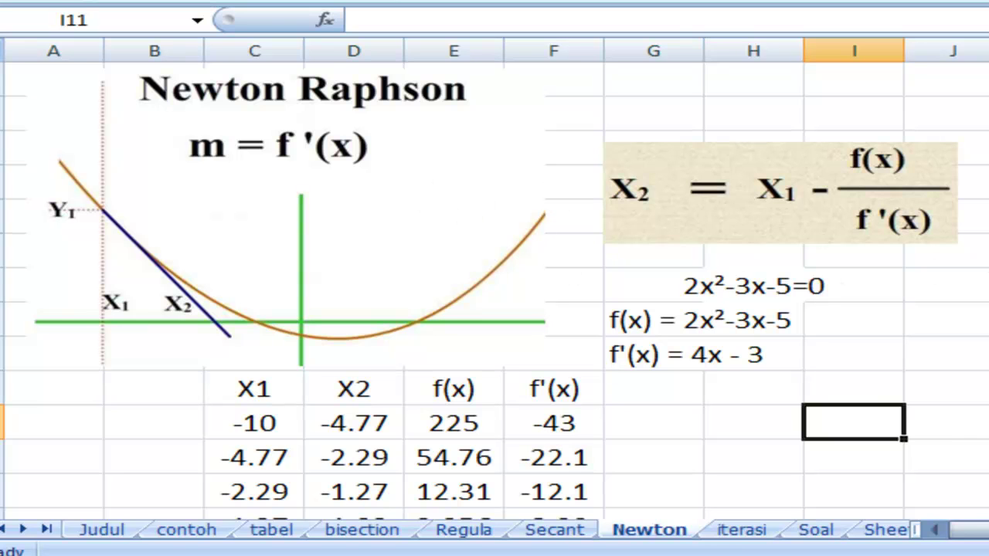
left_click(988, 252)
scroll(719, 293, "down", 1)
scroll(641, 258, "up", 1)
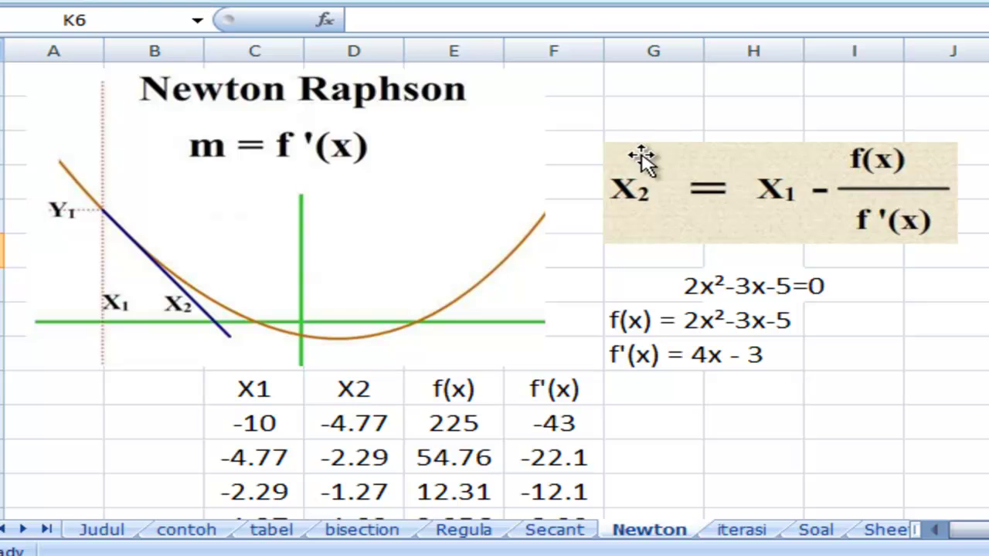
scroll(627, 167, "down", 3)
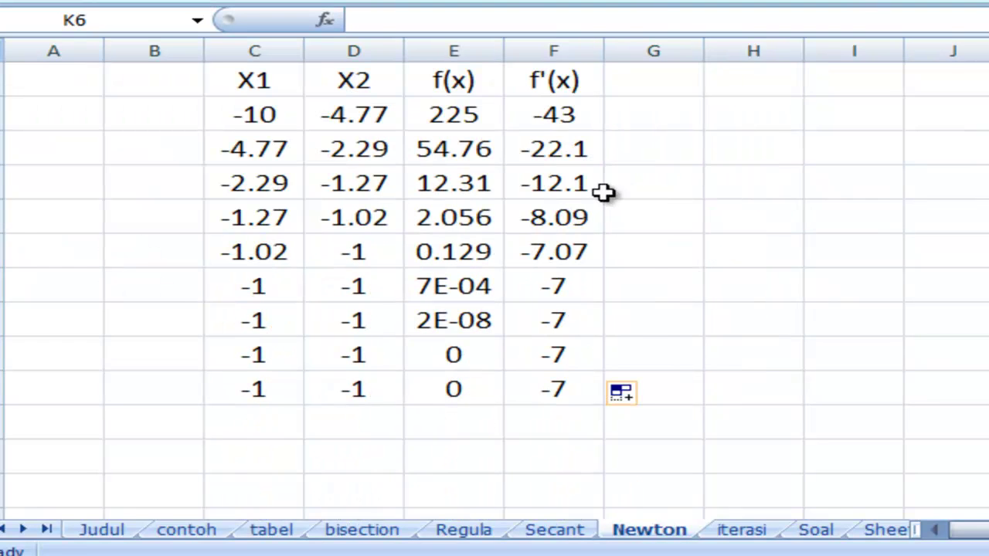
scroll(602, 197, "up", 2)
scroll(601, 199, "up", 3)
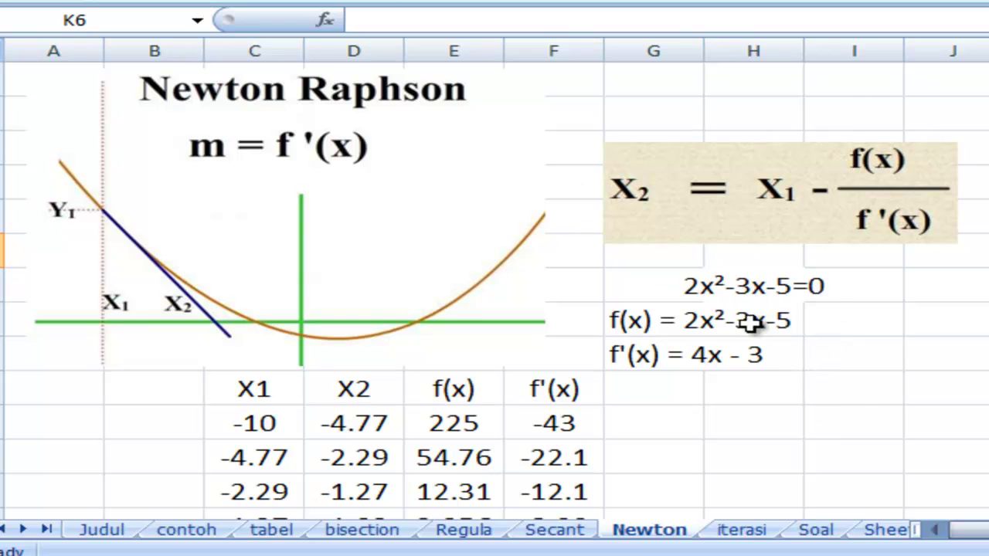
scroll(731, 414, "down", 3)
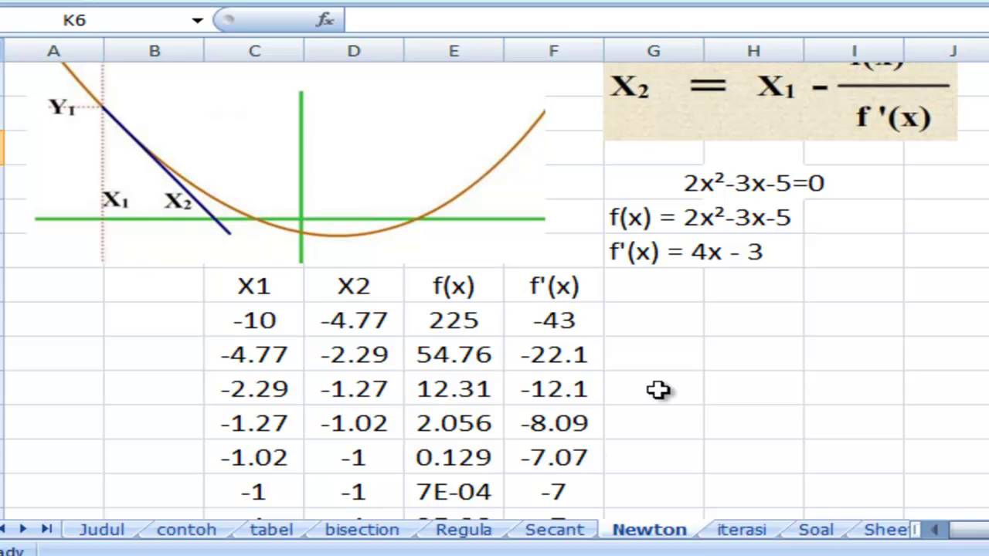
left_click(695, 364)
scroll(693, 366, "up", 1)
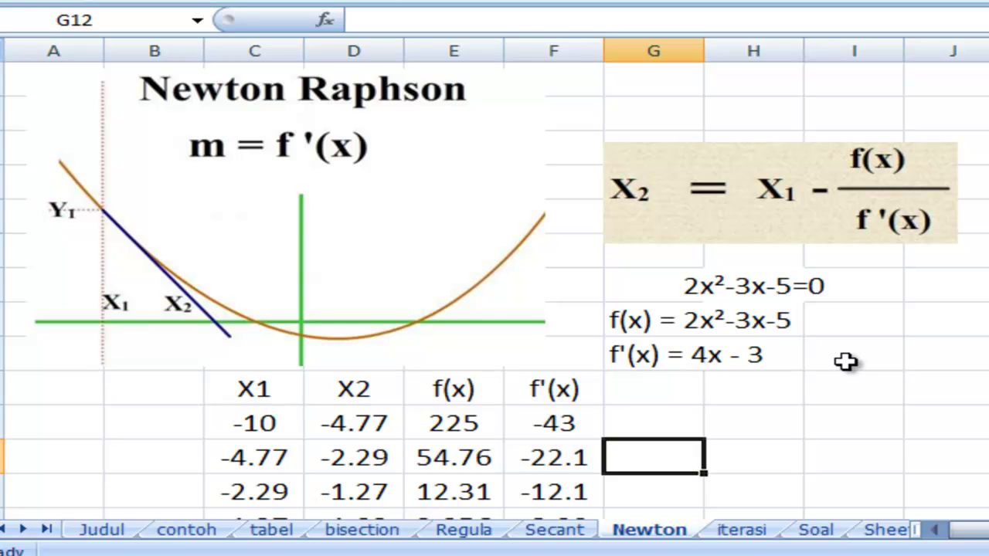
left_click(737, 533)
left_click(658, 532)
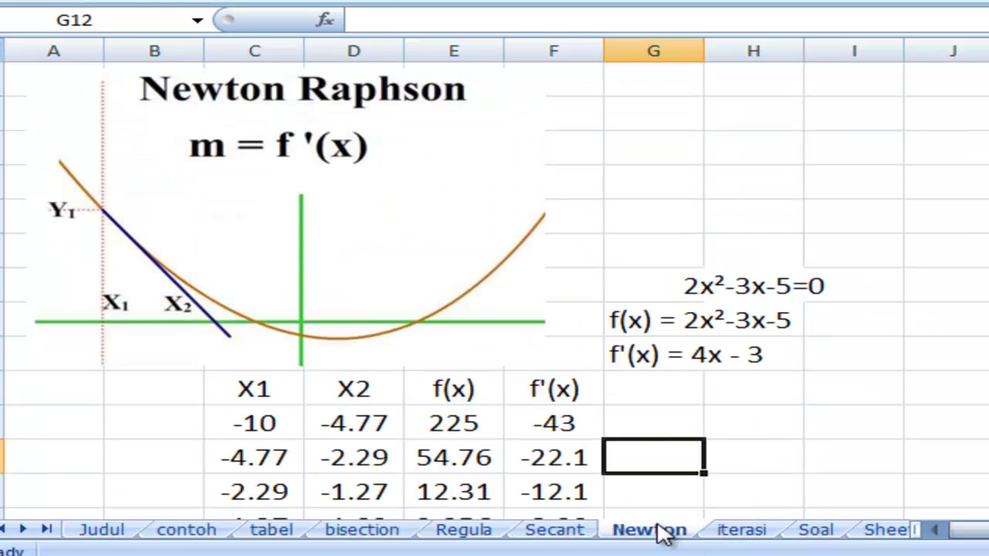